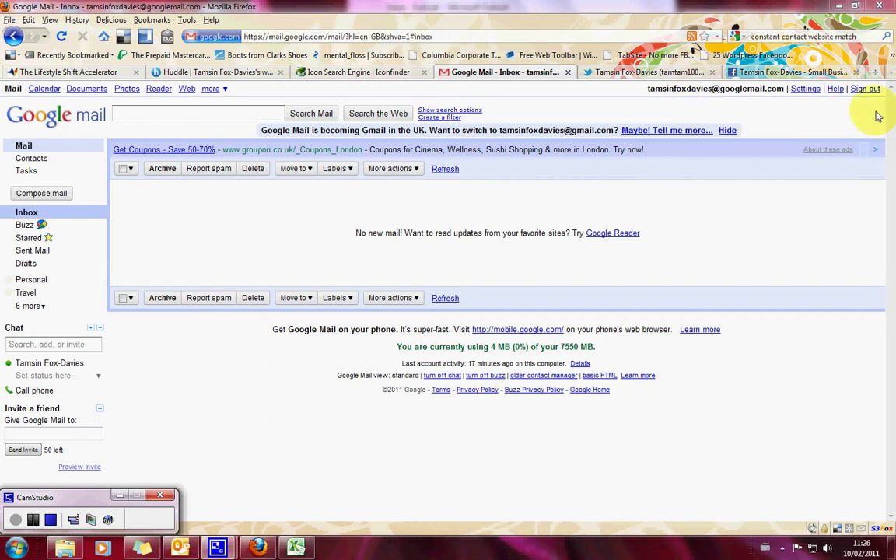
Open Gmail settings and scroll to the current signature with its name, title and social links
click(806, 90)
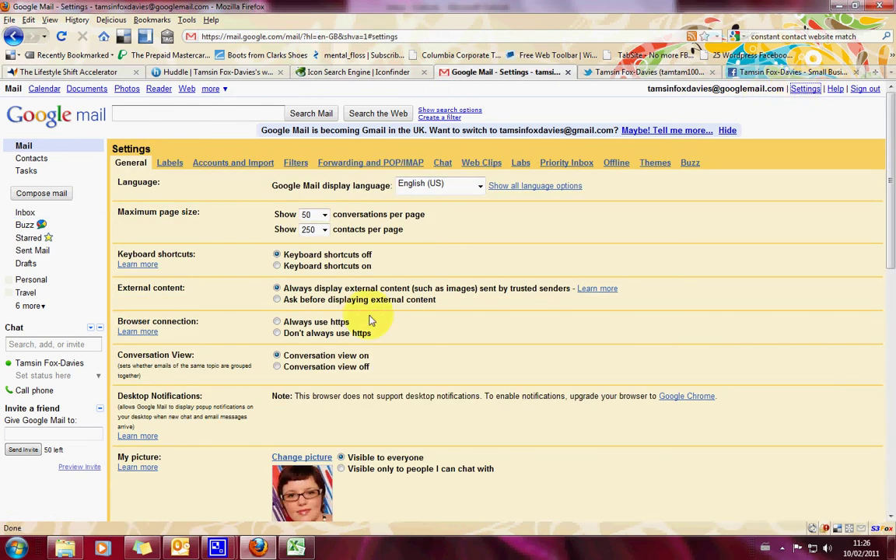
scroll(414, 288, down, 8)
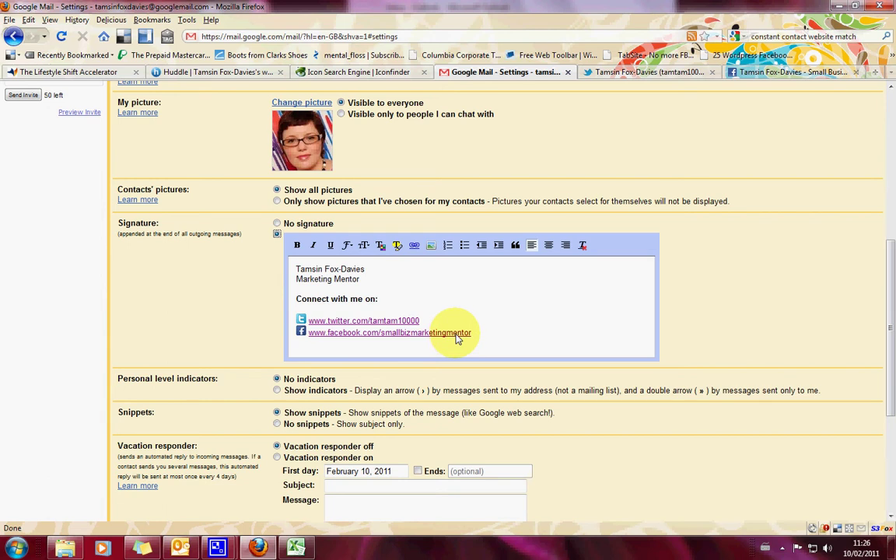
Add 'Tel:' and 'Web:' lines below the Marketing Mentor title
click(376, 286)
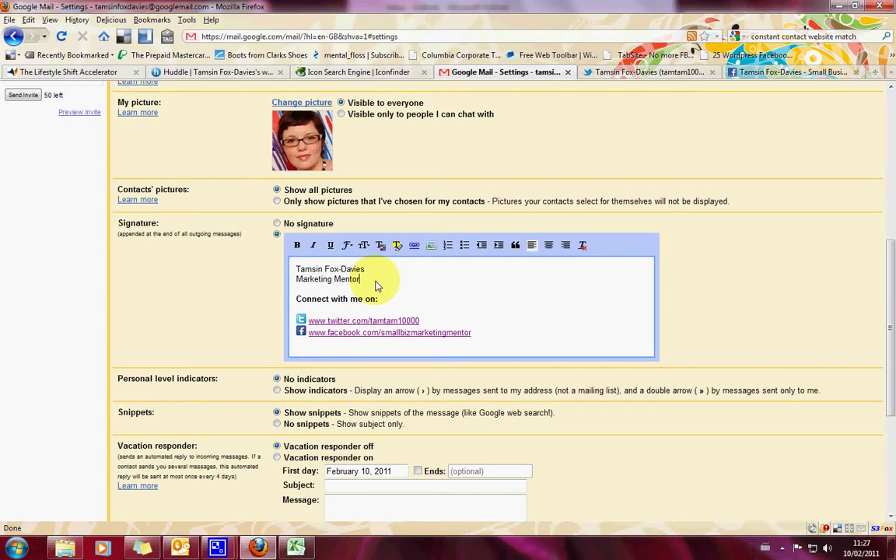
key(Return)
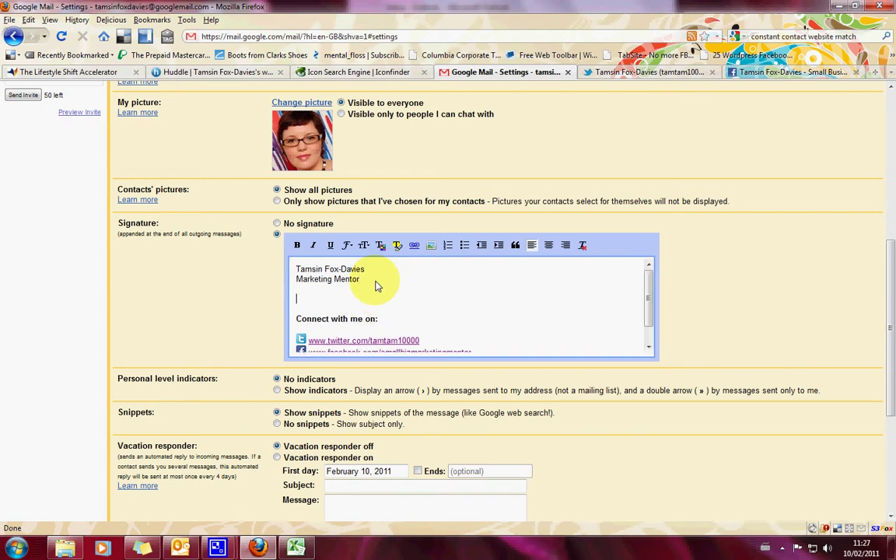
text(Tel:)
key(Return)
text(Web:)
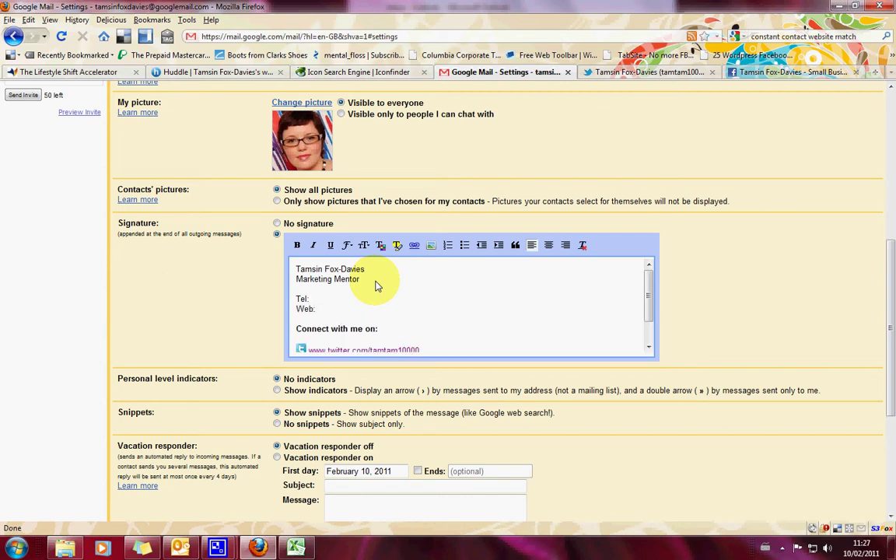
Change the heading 'Connect with me on:' to 'Please connect with me on:'
scroll(376, 287, down, 1)
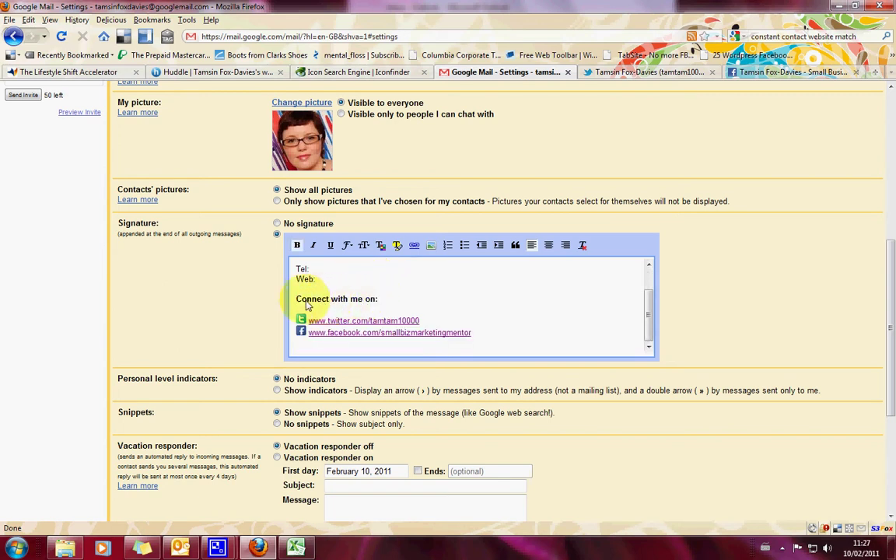
drag(297, 300, 364, 303)
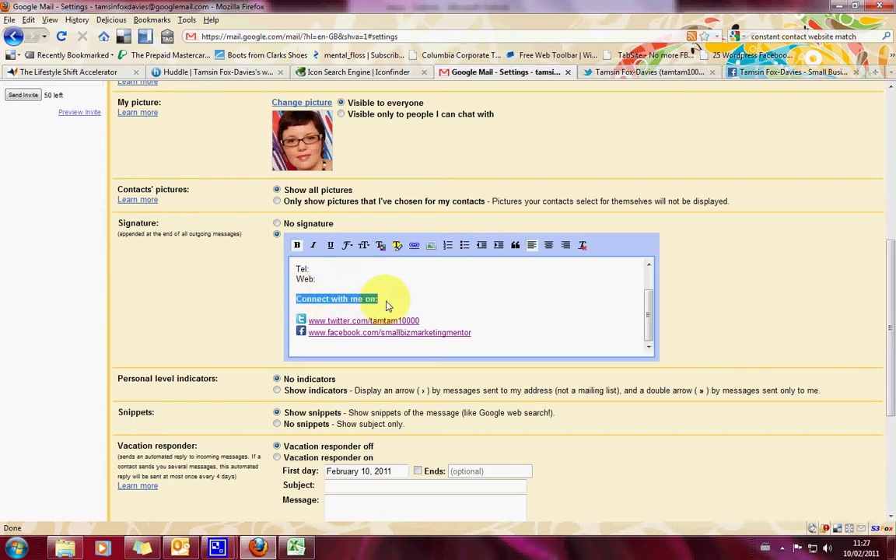
click(389, 306)
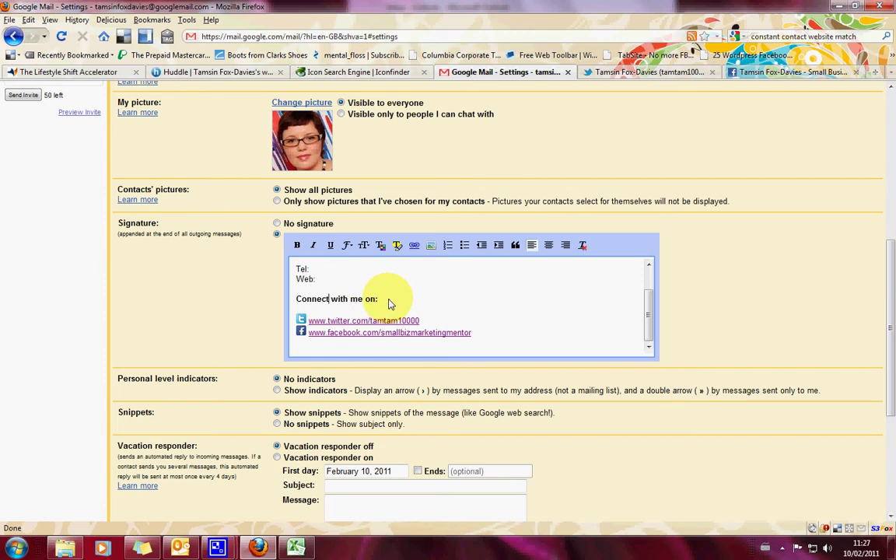
key(Home)
text(Please)
key(BackSpace)
text(c)
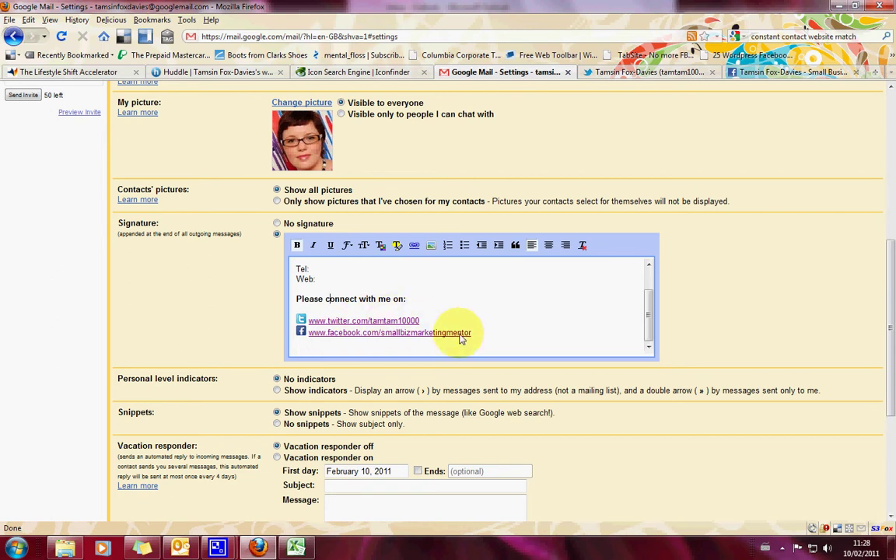
Delete the old Twitter and Facebook link lines, start an image insert, then go to Iconfinder
mouse_move(477, 339)
mouse_down()
mouse_move(331, 335)
mouse_move(297, 319)
mouse_up()
key(BackSpace)
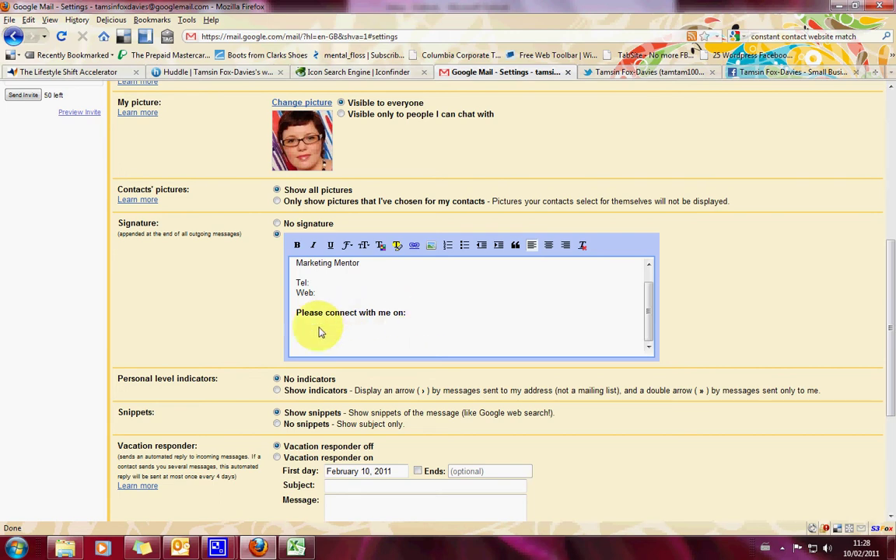
click(432, 246)
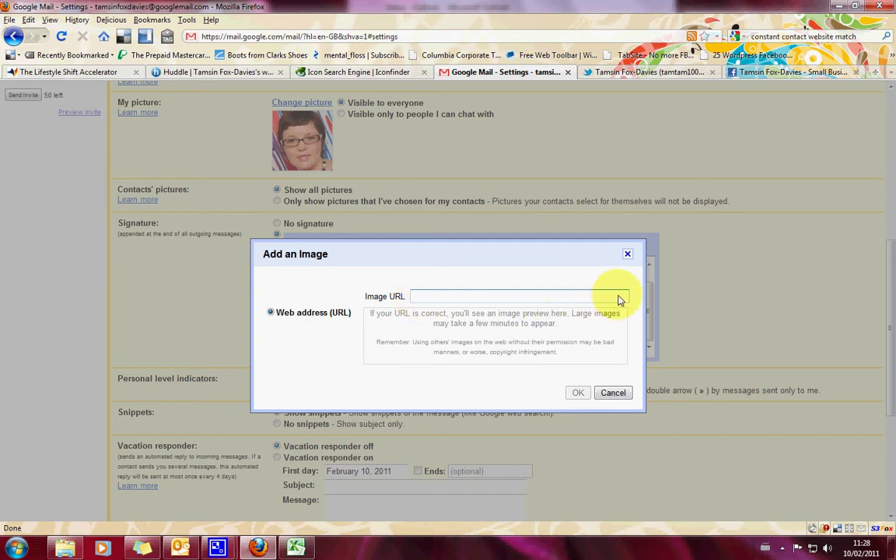
click(354, 72)
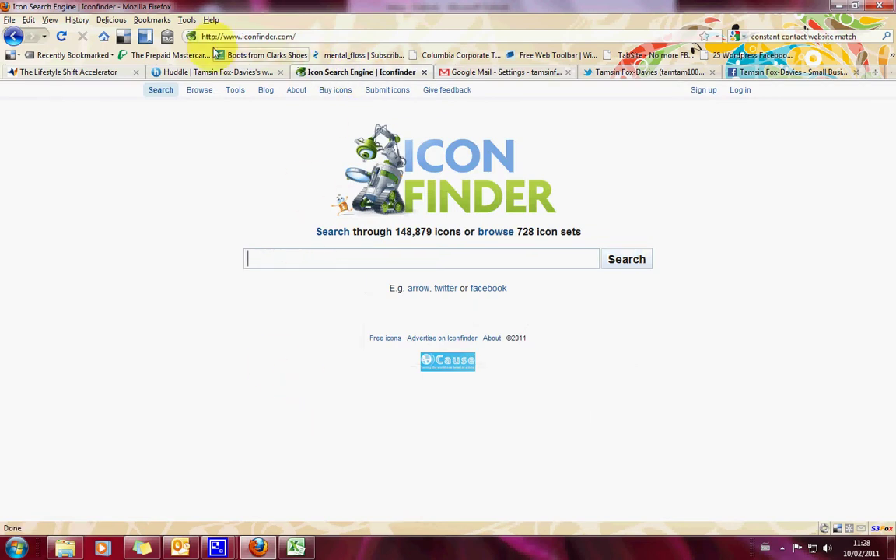
Search Iconfinder for 'twitter' icons
drag(221, 37, 326, 39)
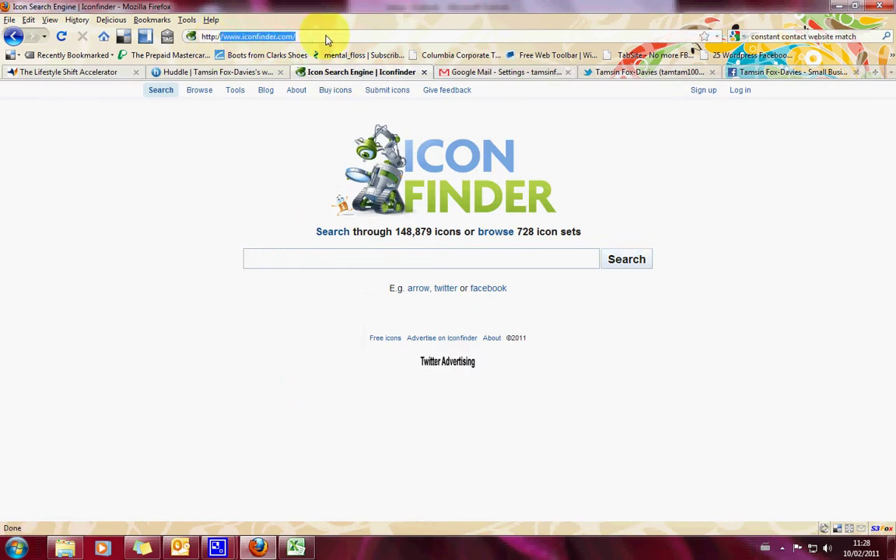
click(273, 265)
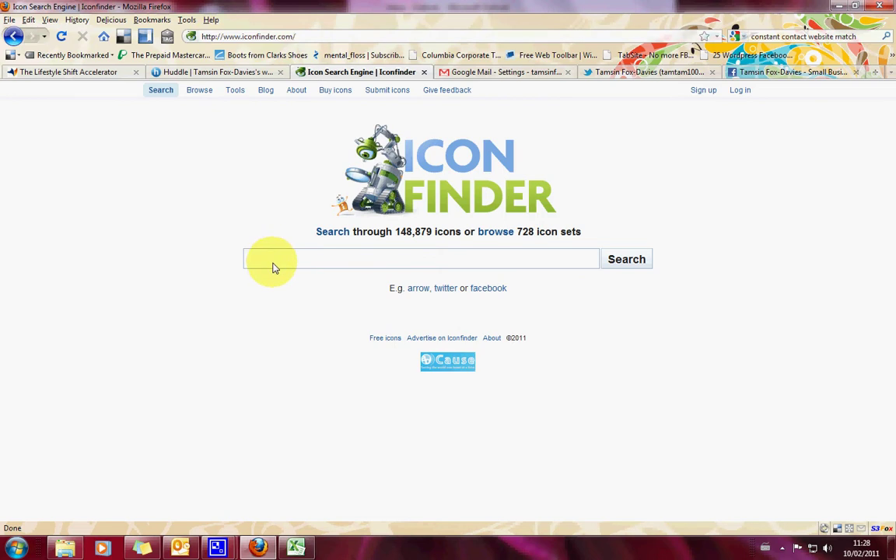
text(twitter)
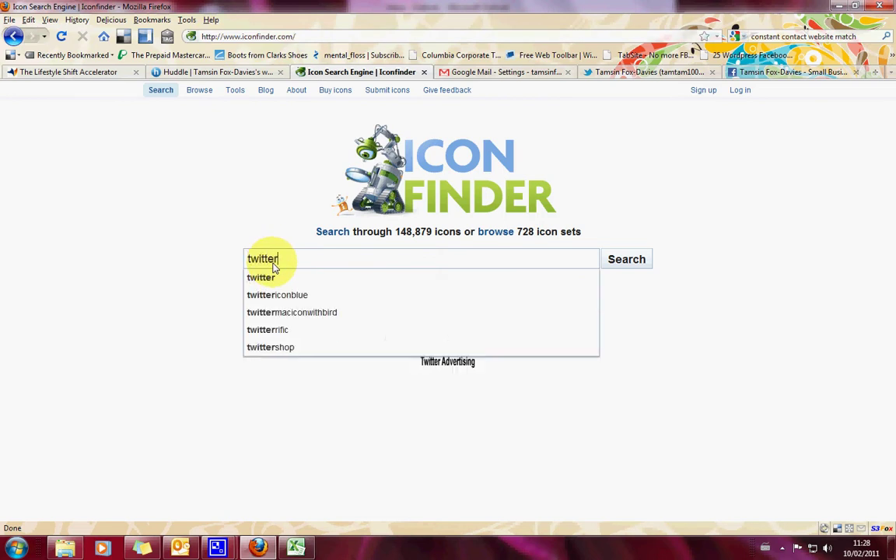
key(Return)
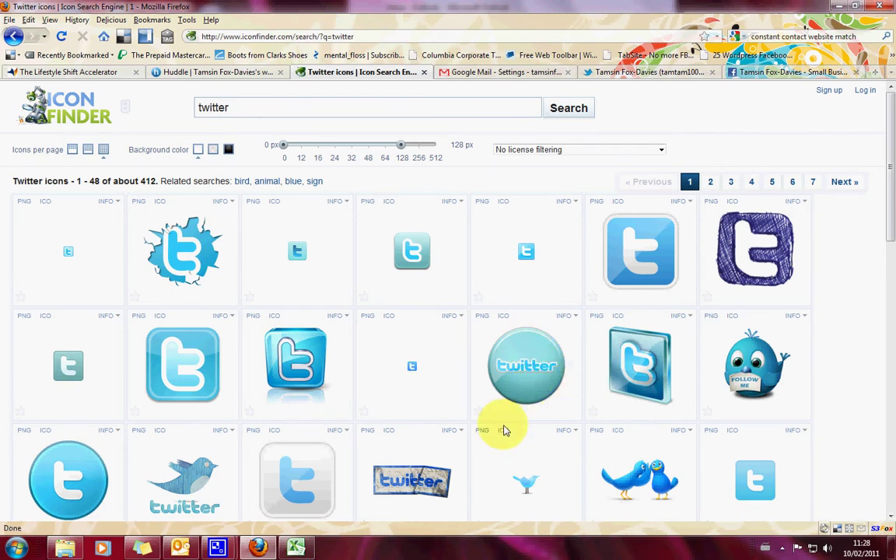
scroll(412, 460, down, 3)
scroll(414, 458, down, 2)
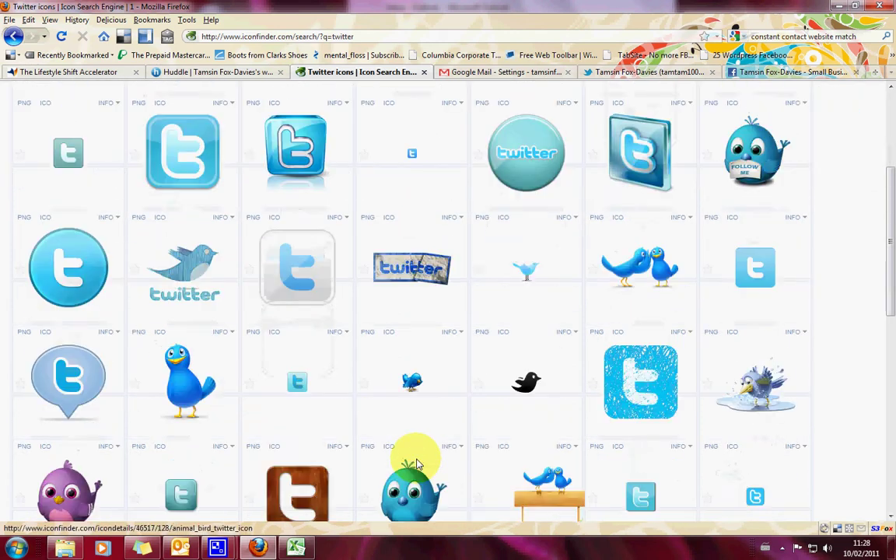
click(182, 272)
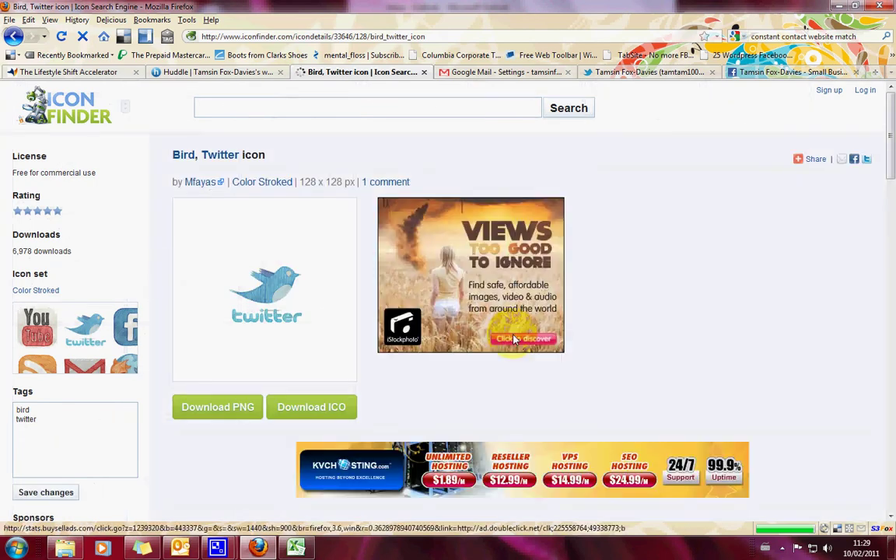
scroll(260, 304, down, 5)
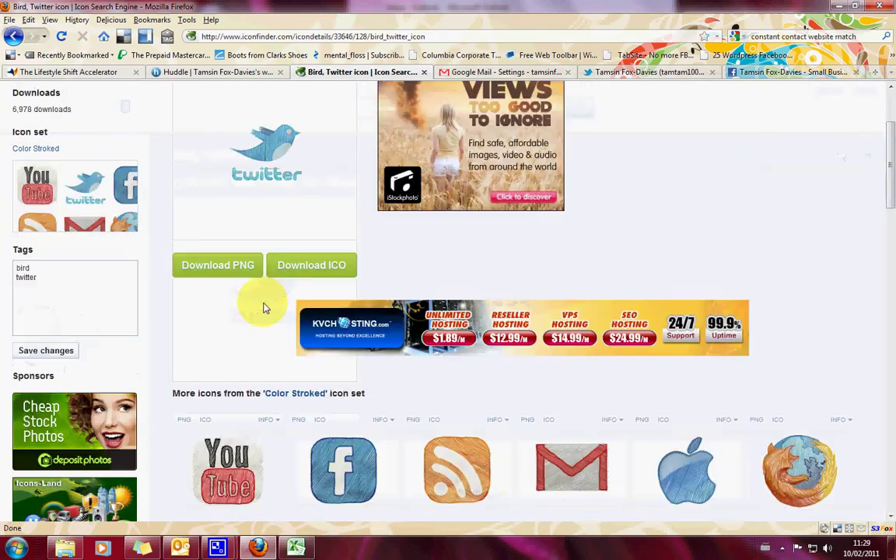
scroll(265, 310, up, 5)
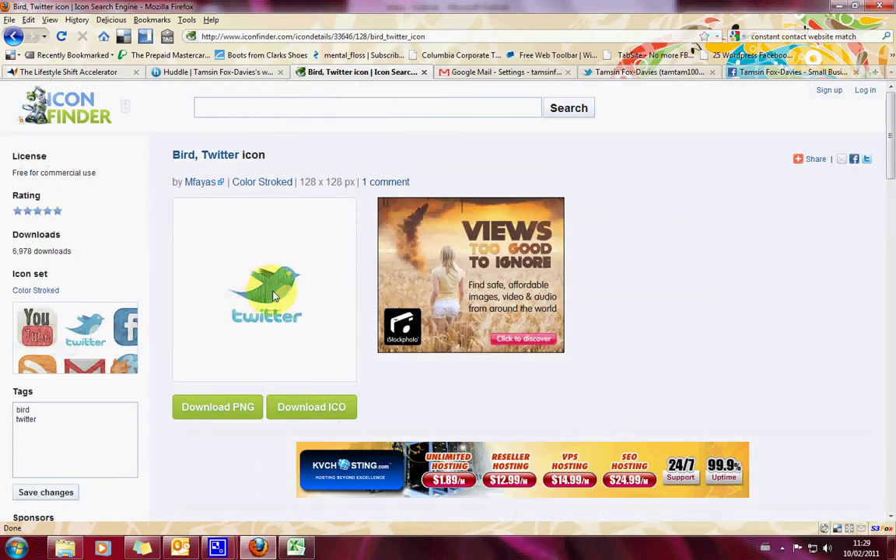
scroll(272, 294, down, 5)
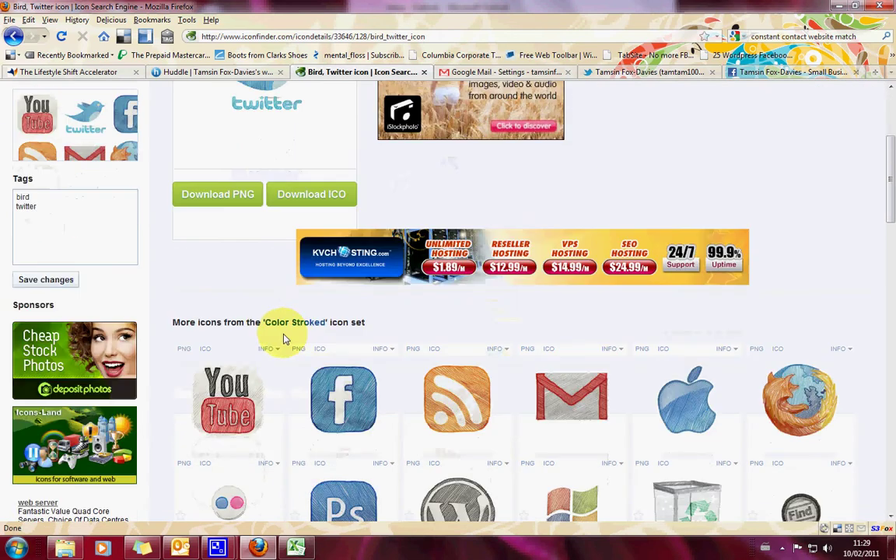
scroll(259, 304, up, 5)
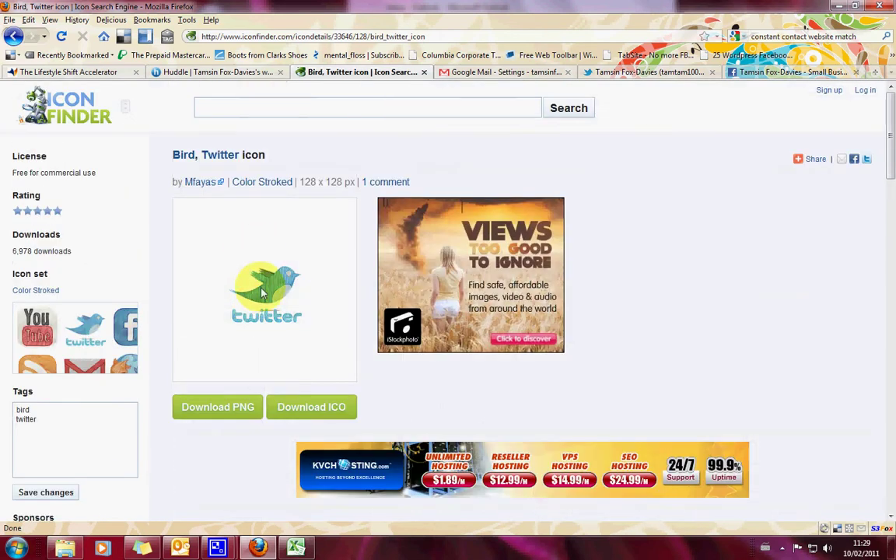
click(13, 35)
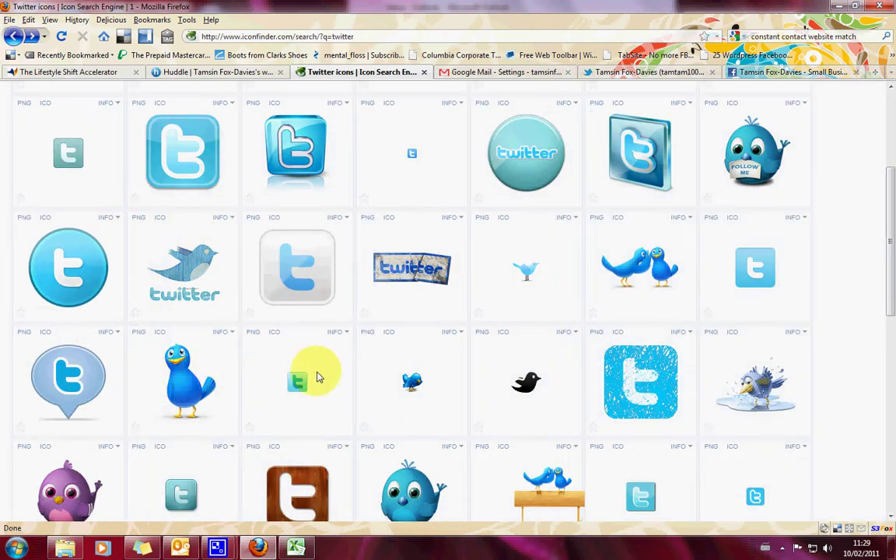
scroll(339, 377, down, 3)
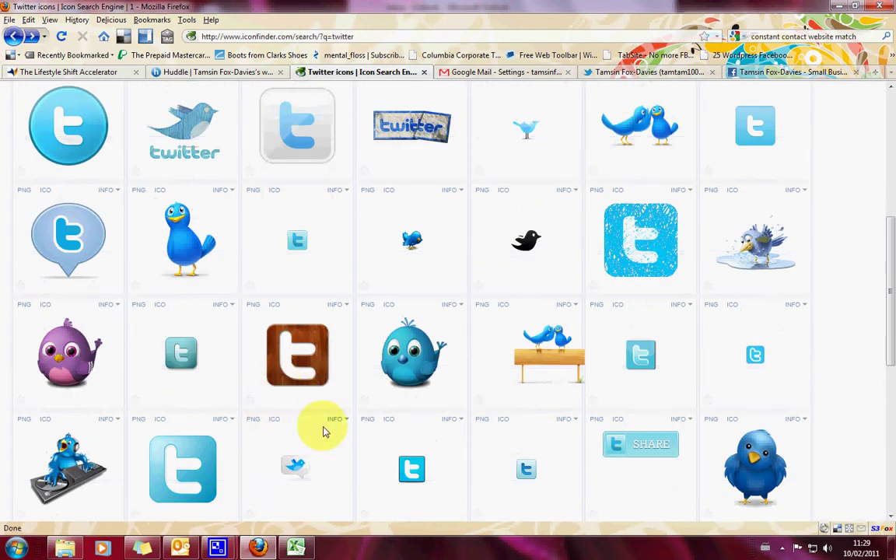
scroll(337, 441, down, 2)
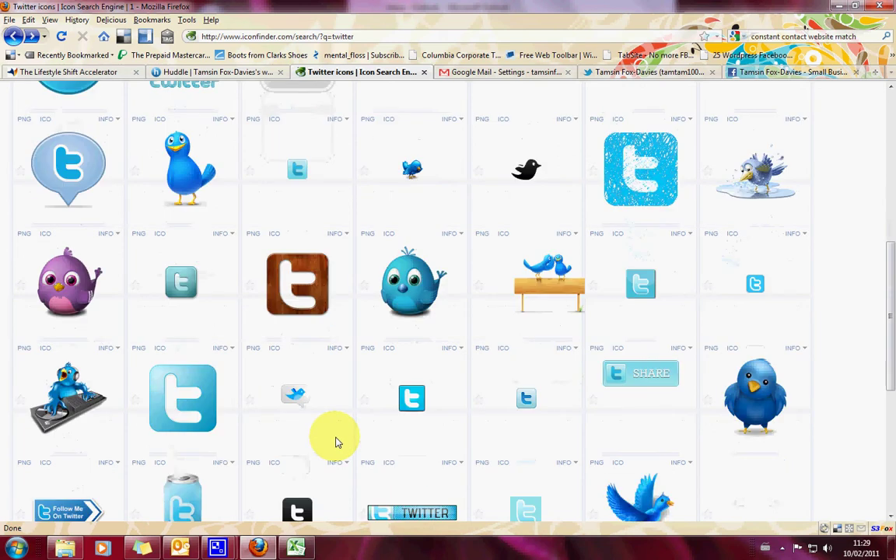
click(286, 286)
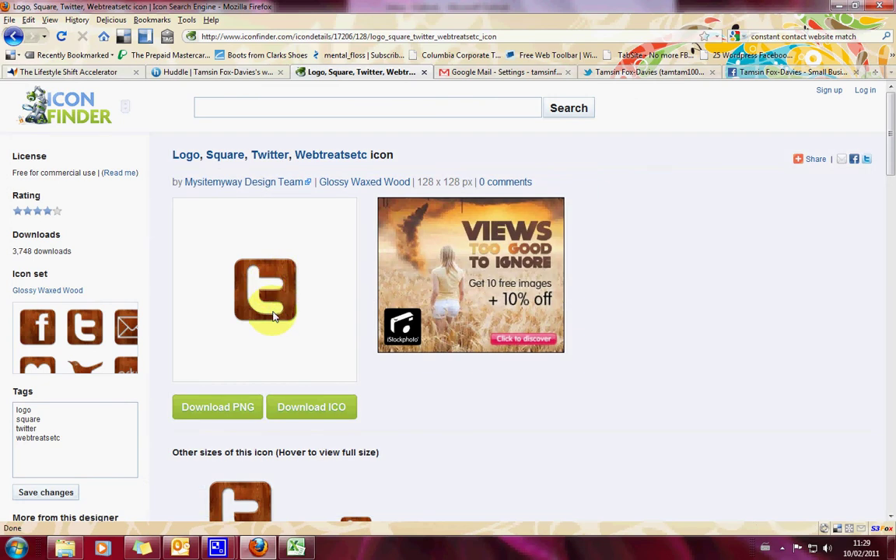
scroll(317, 323, down, 3)
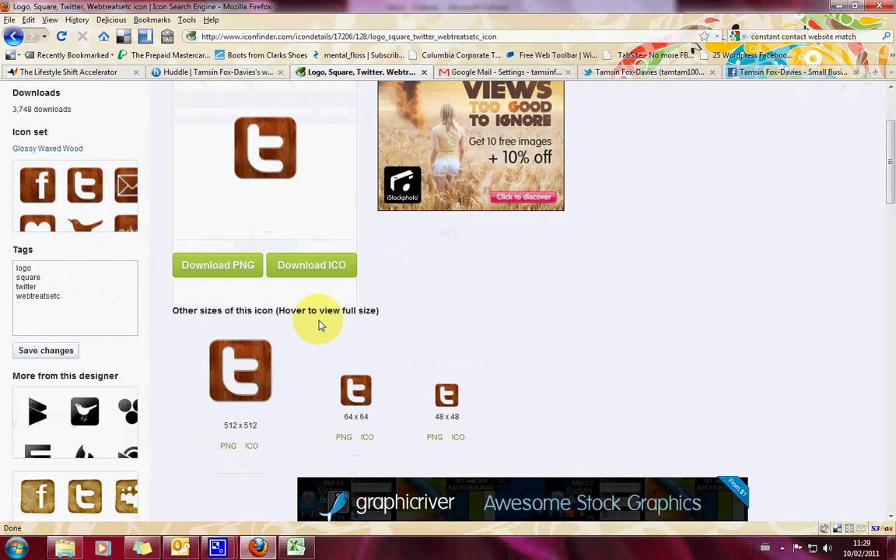
mouse_move(261, 371)
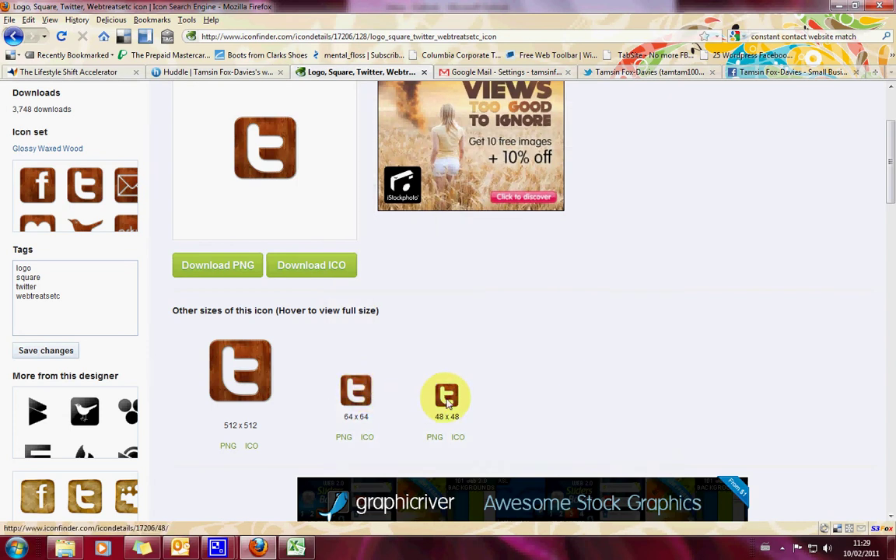
scroll(401, 381, up, 4)
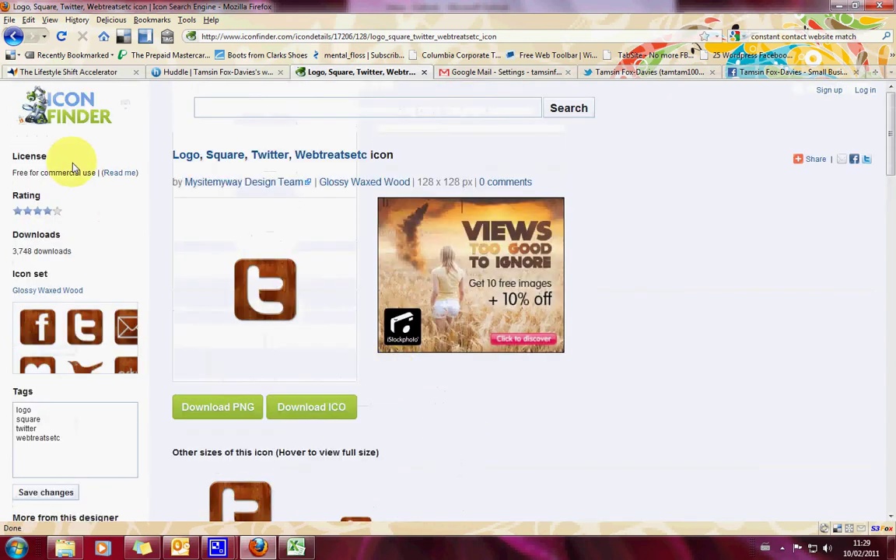
click(14, 36)
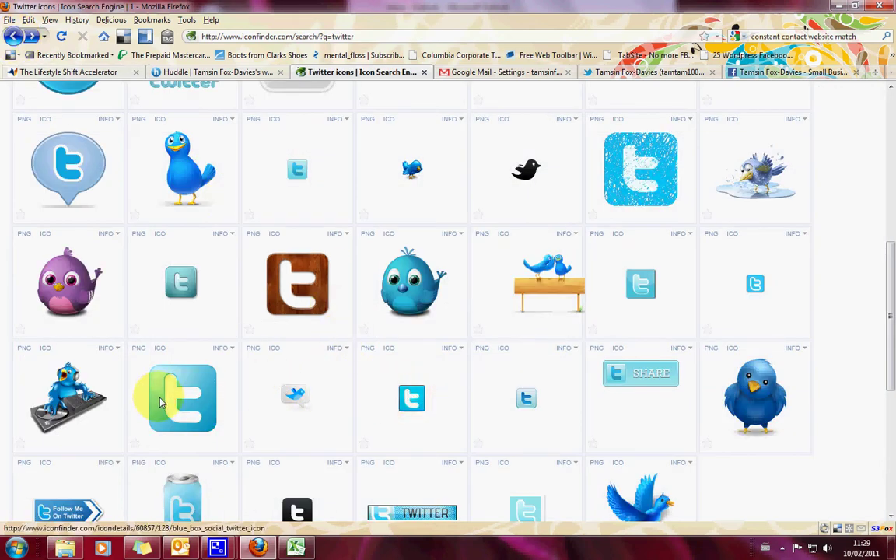
scroll(399, 384, down, 2)
Open a small blue Twitter icon, browse its Aquaticus set, then return to its other sizes
scroll(399, 384, up, 10)
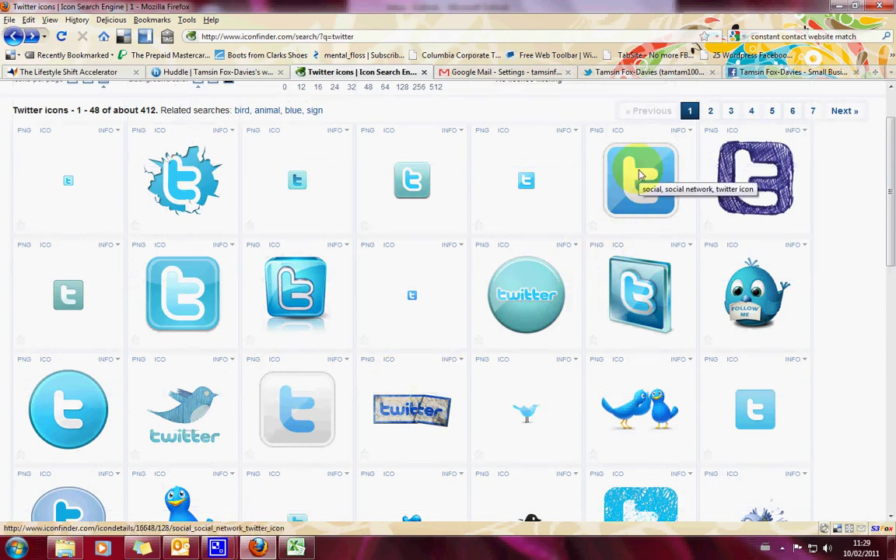
click(410, 181)
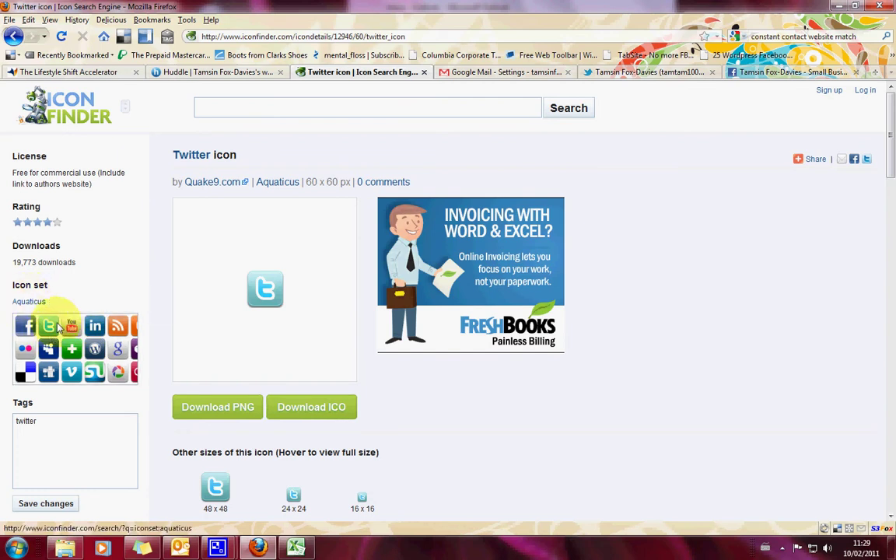
click(75, 351)
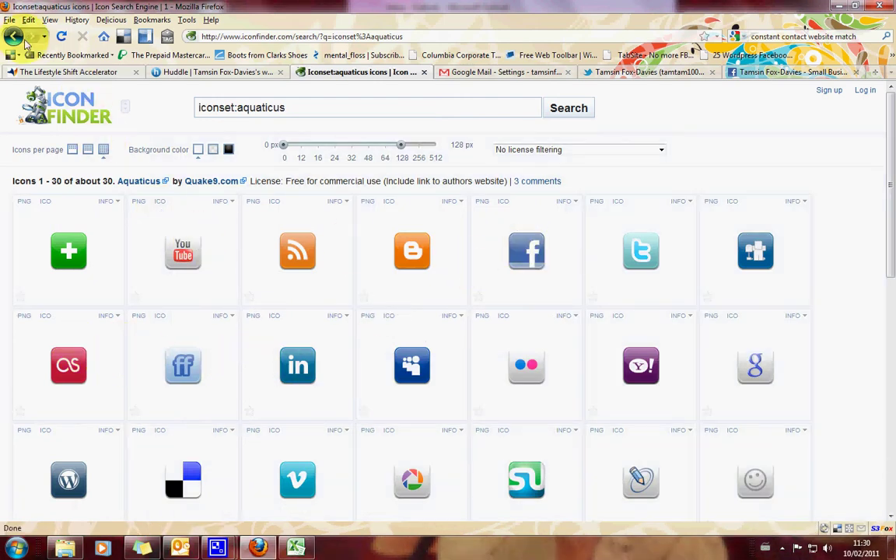
click(14, 37)
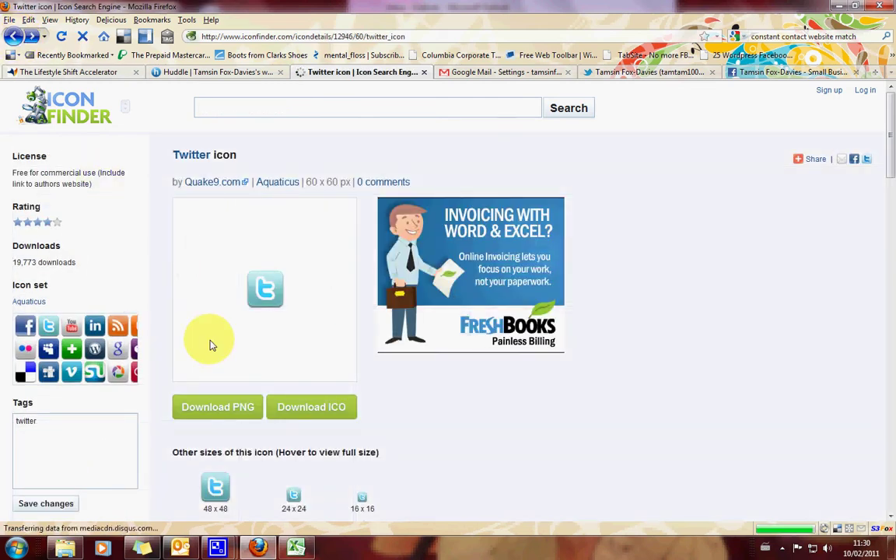
scroll(218, 362, down, 2)
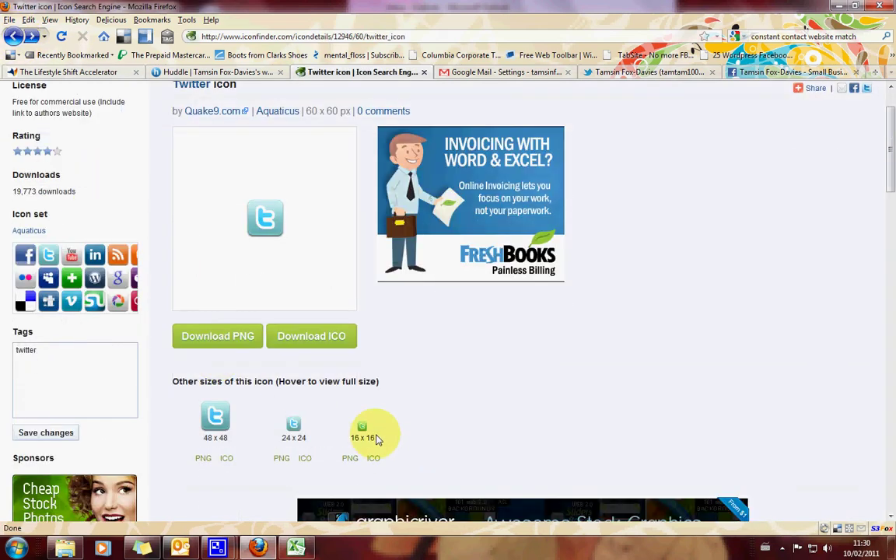
Open the 16x16 Twitter icon and view its image info
click(362, 431)
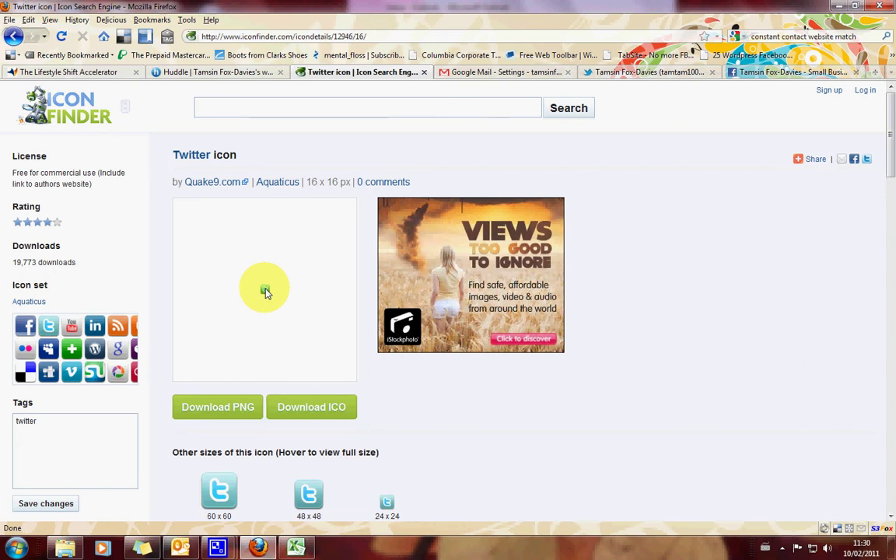
right_click(265, 292)
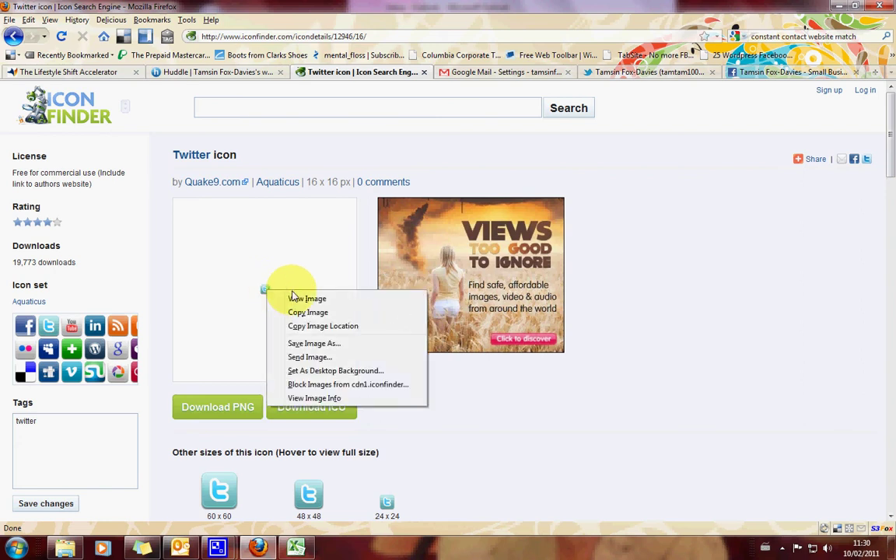
click(293, 399)
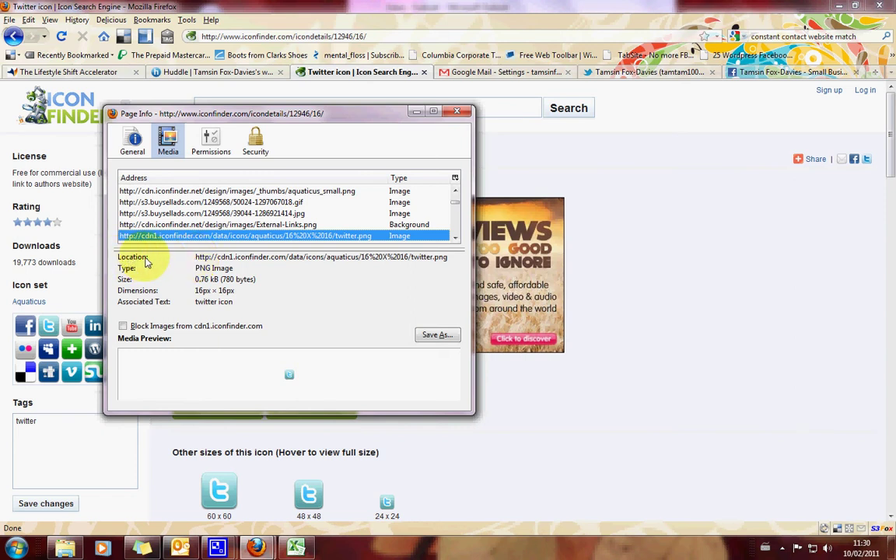
Copy the 16x16 twitter.png image address from the Page Info window
click(196, 263)
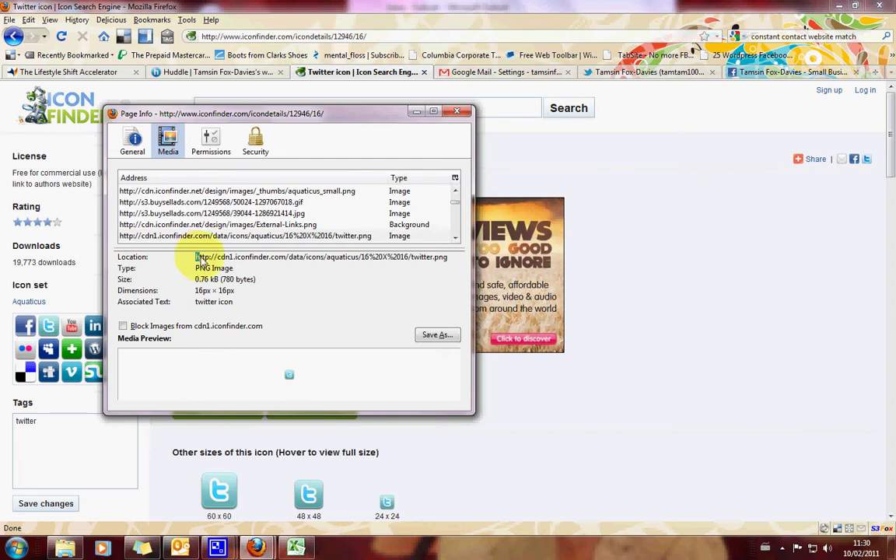
drag(210, 261, 450, 261)
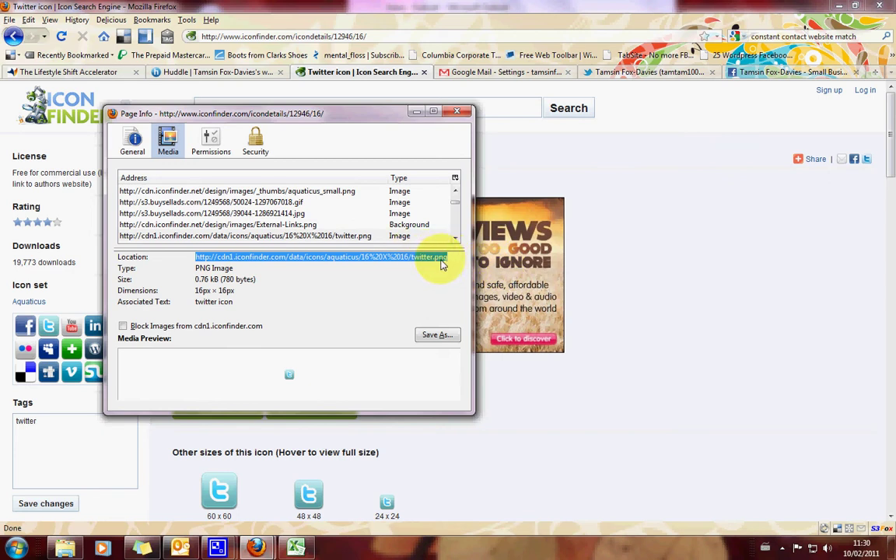
right_click(411, 261)
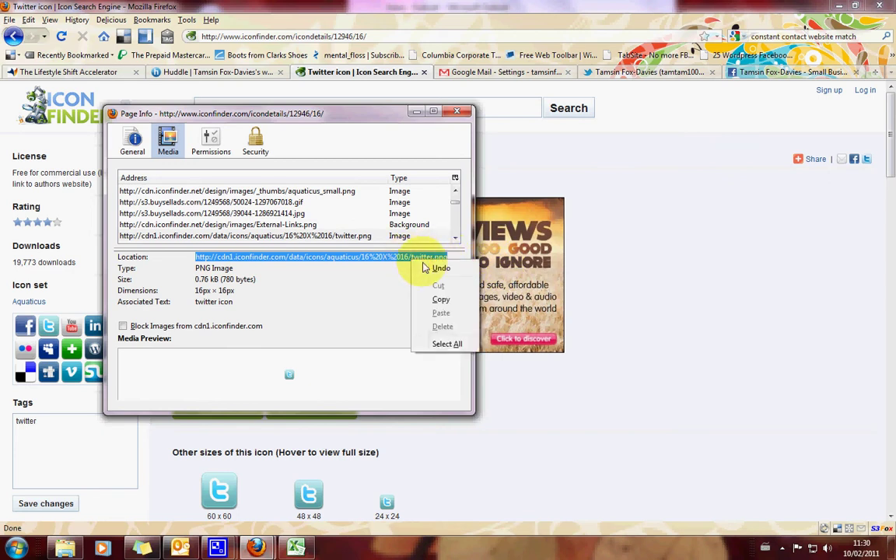
click(440, 298)
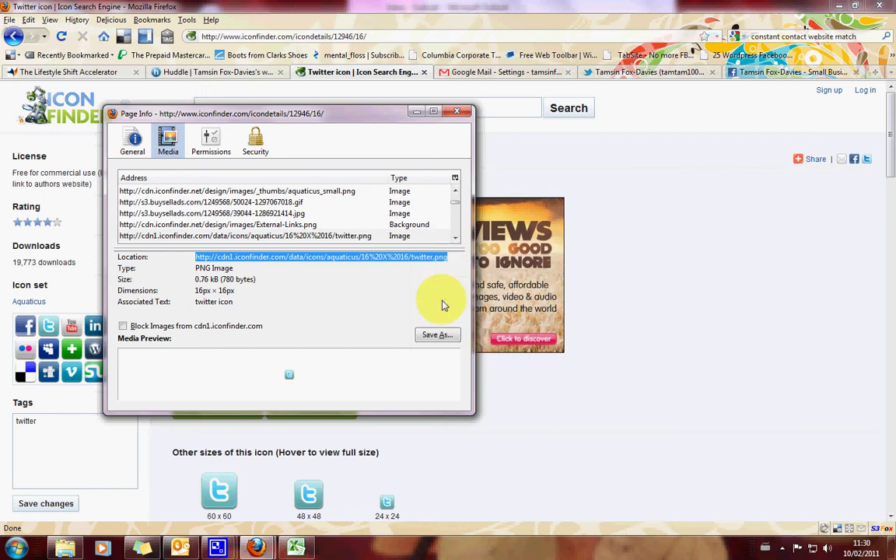
Paste the twitter.png address into Gmail's Image URL field and insert the icon
click(589, 417)
click(467, 72)
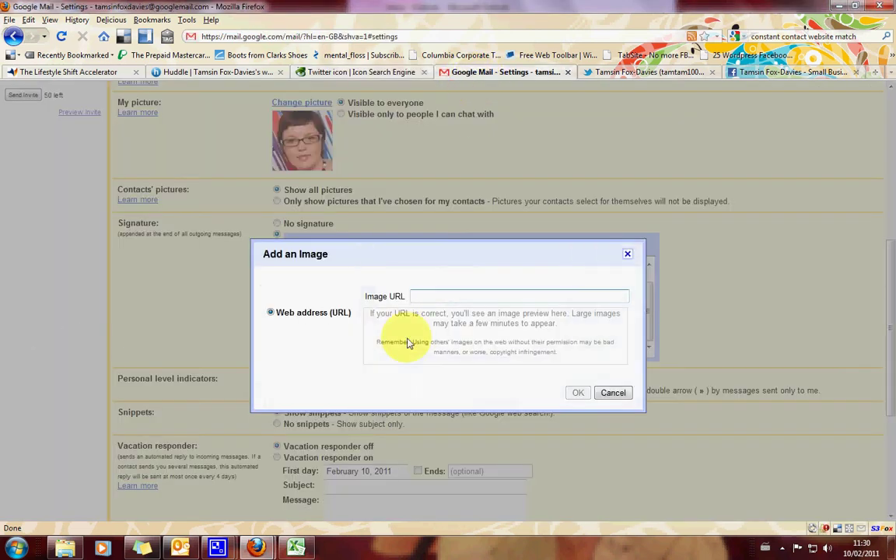
right_click(442, 298)
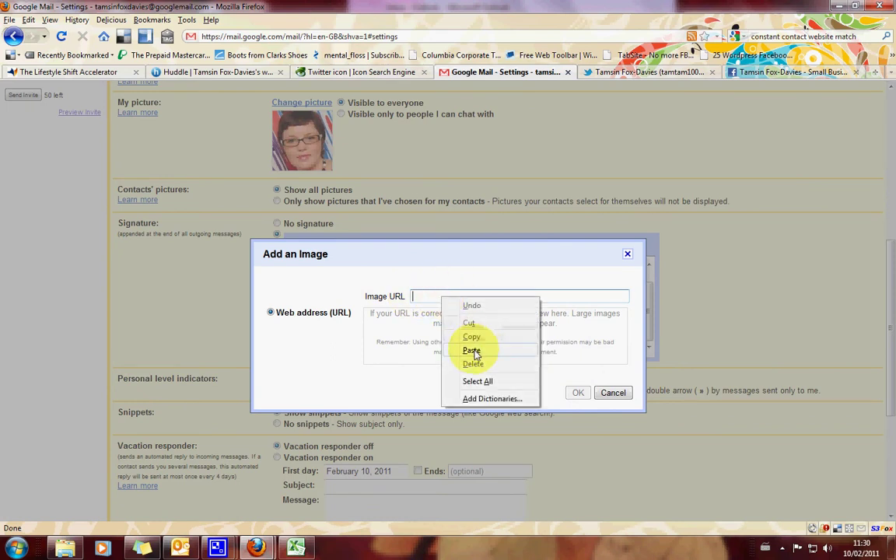
click(473, 351)
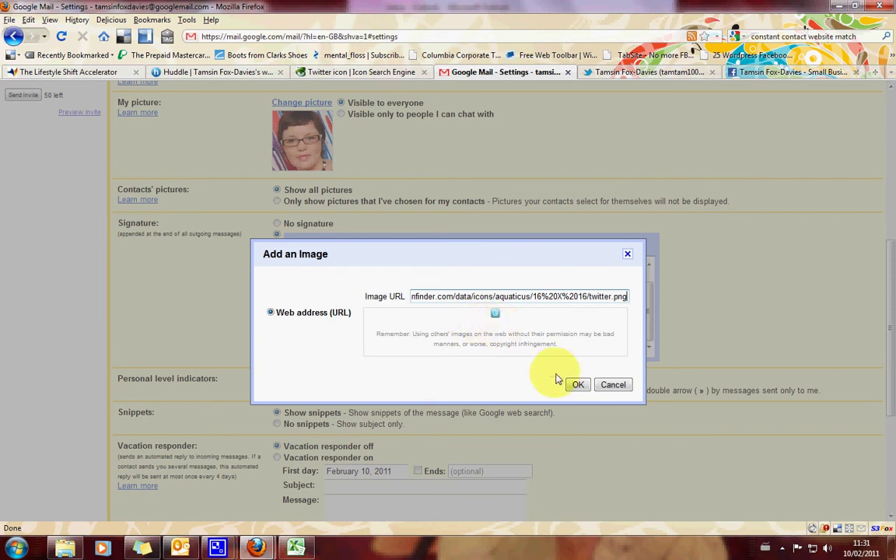
click(578, 384)
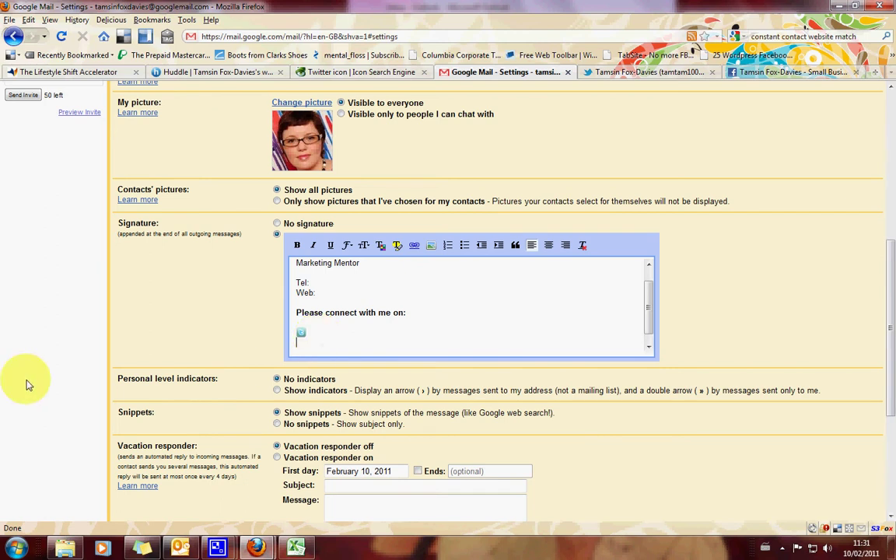
Open the 16x16 Facebook icon from the Aquaticus set on Iconfinder
click(329, 72)
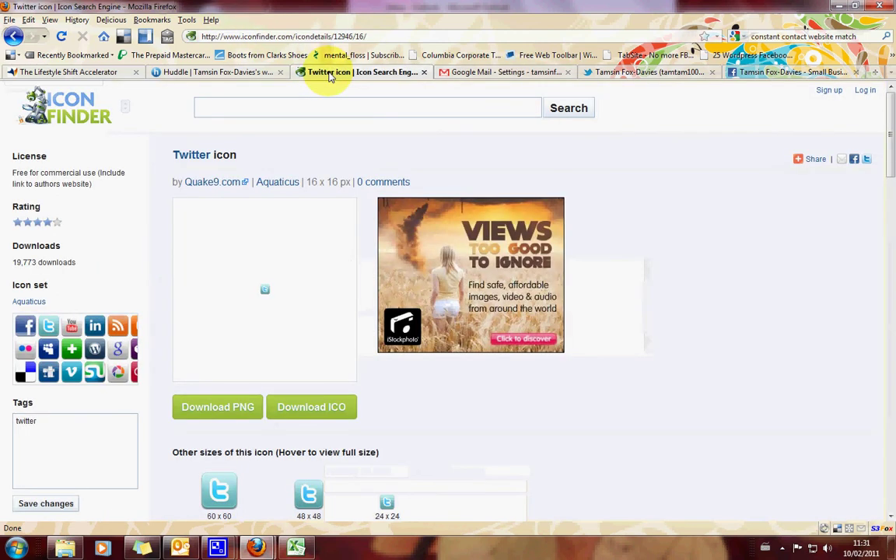
click(70, 330)
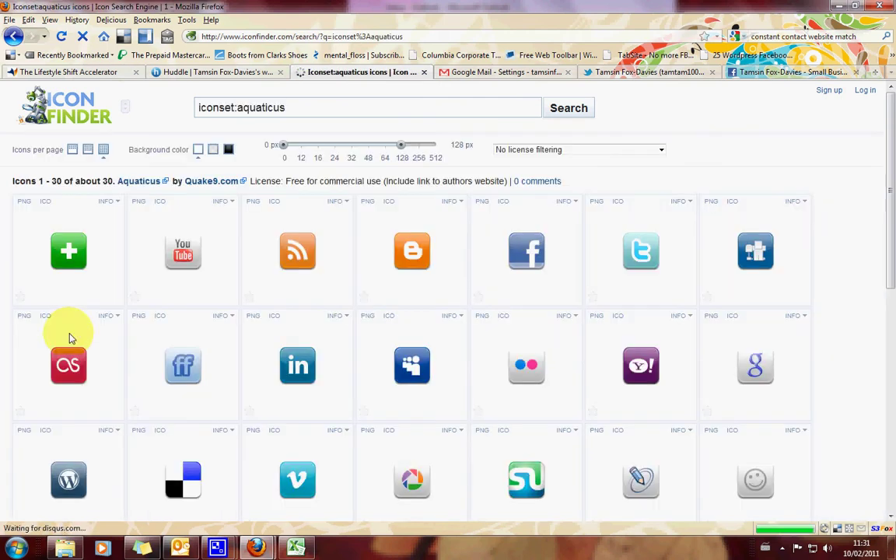
click(527, 250)
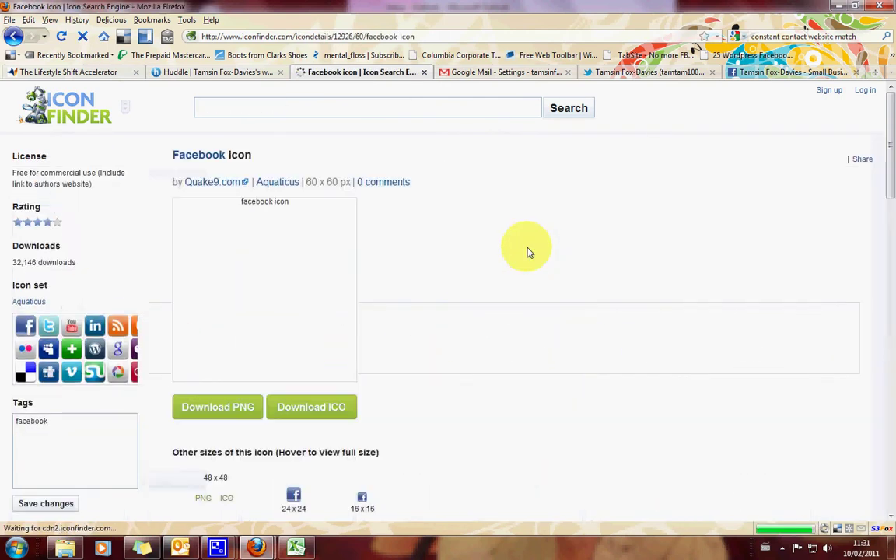
scroll(521, 254, down, 3)
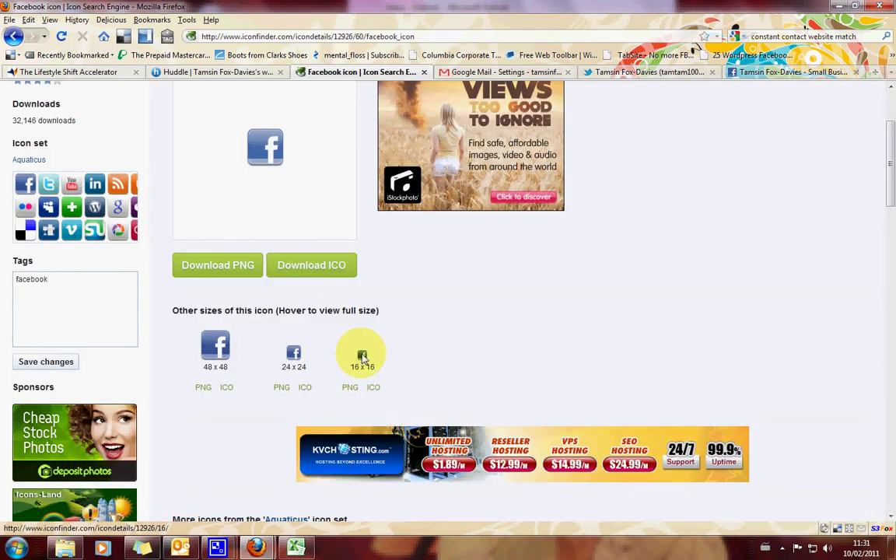
click(360, 355)
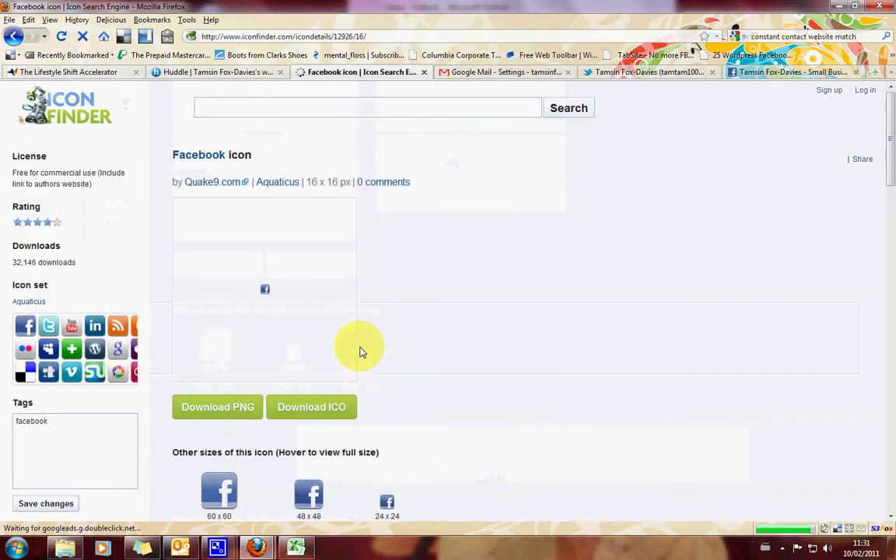
Copy the facebook.png image address from its image info and return to Gmail
right_click(264, 290)
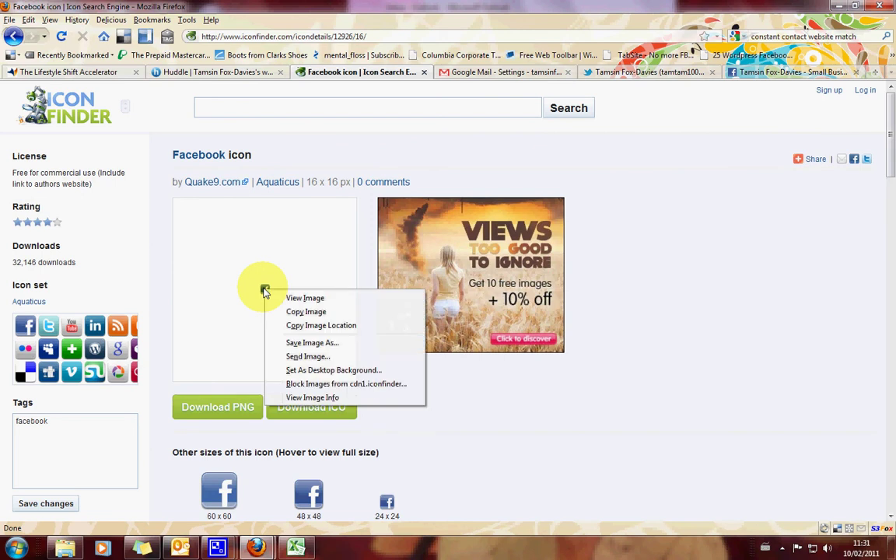
click(312, 398)
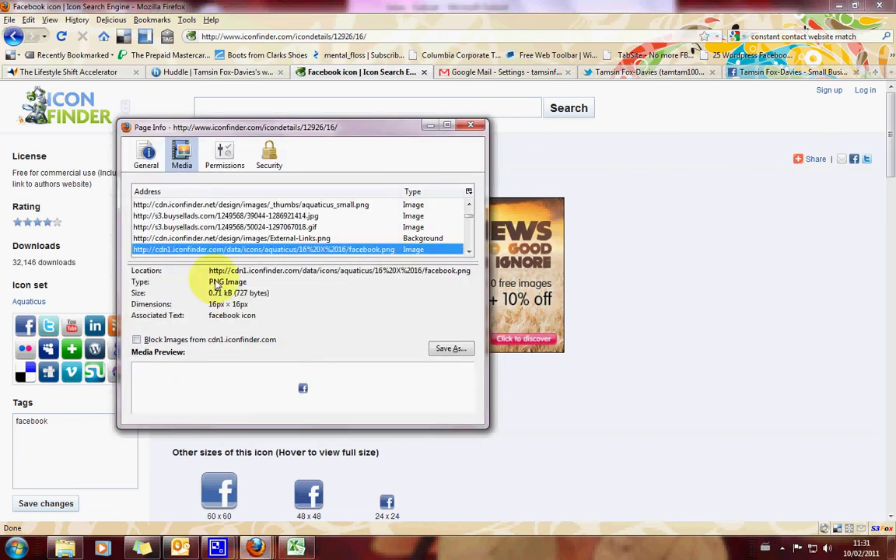
drag(210, 276, 448, 282)
right_click(448, 277)
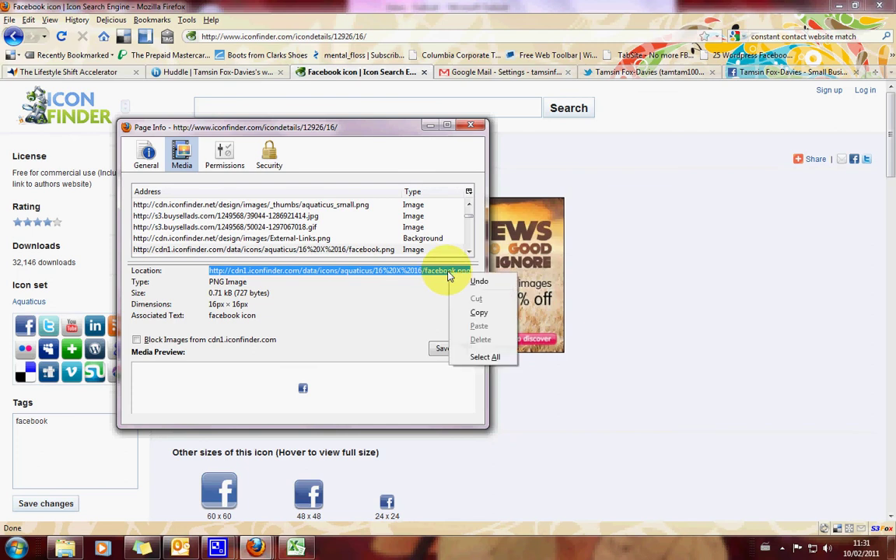
click(481, 316)
click(470, 125)
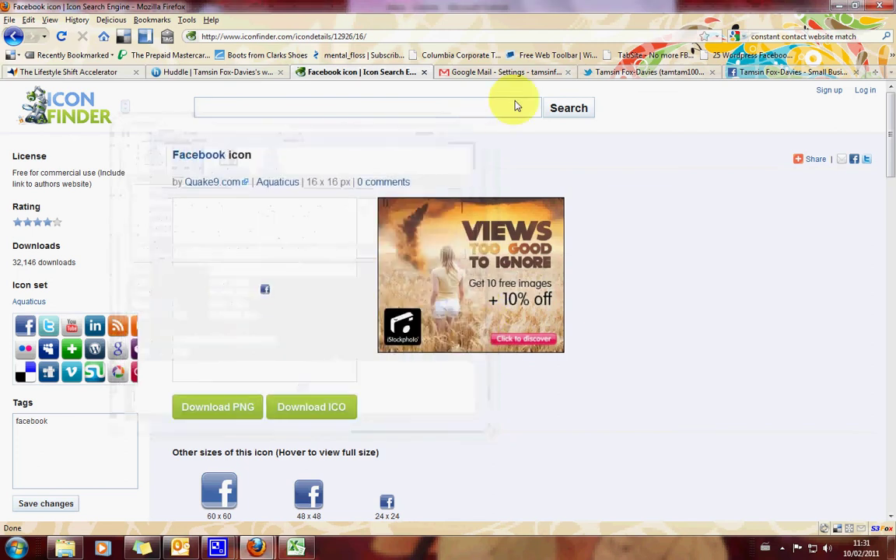
click(515, 72)
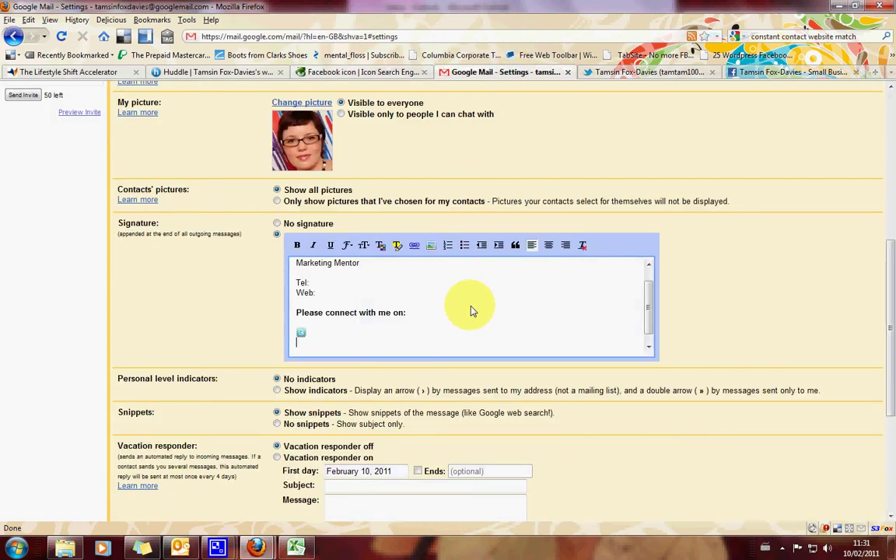
Insert the 16x16 Facebook icon from the pasted address, then add two blank lines
click(432, 248)
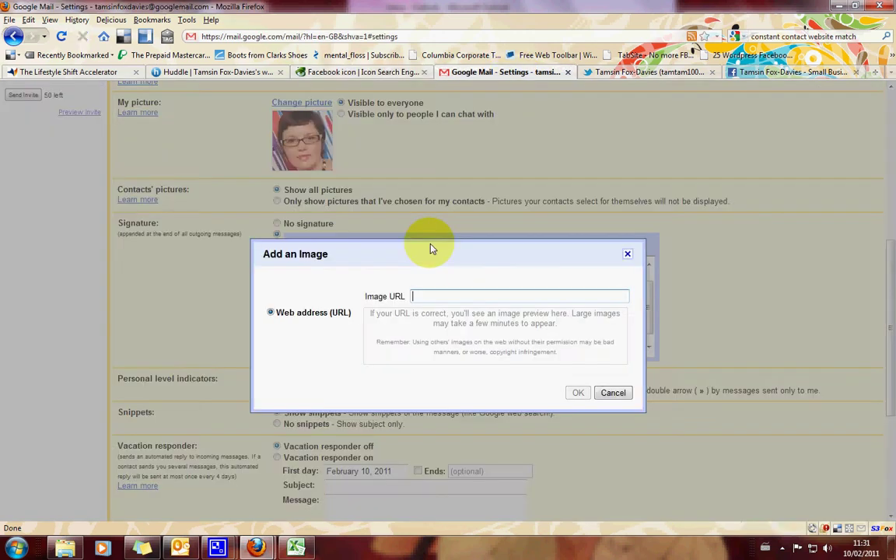
right_click(424, 300)
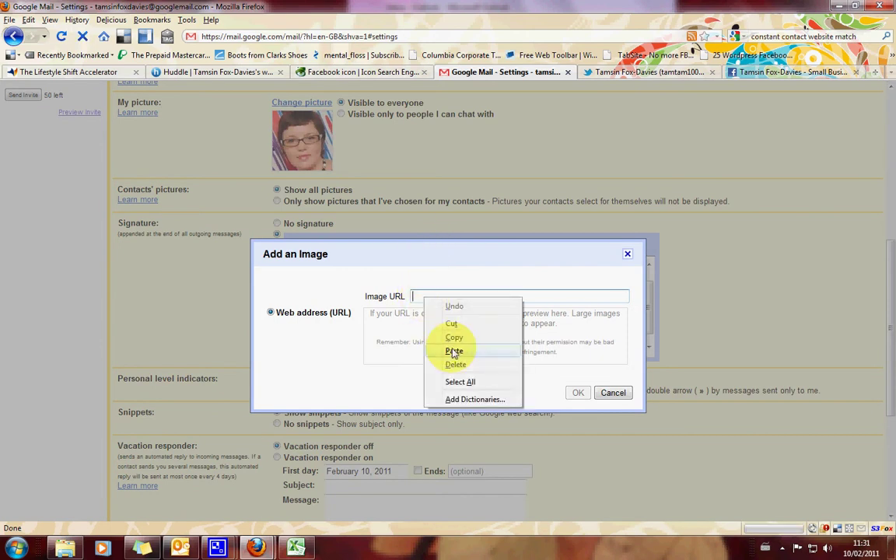
click(453, 350)
click(578, 393)
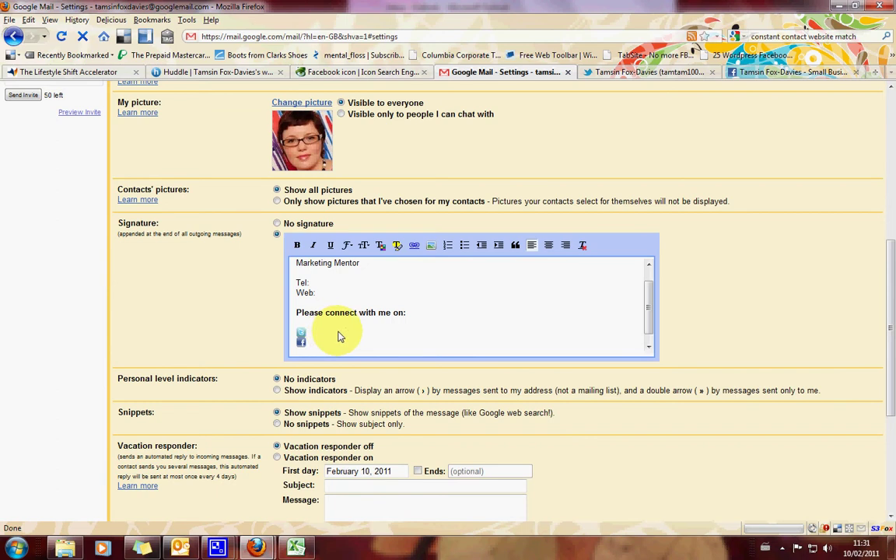
key(Return)
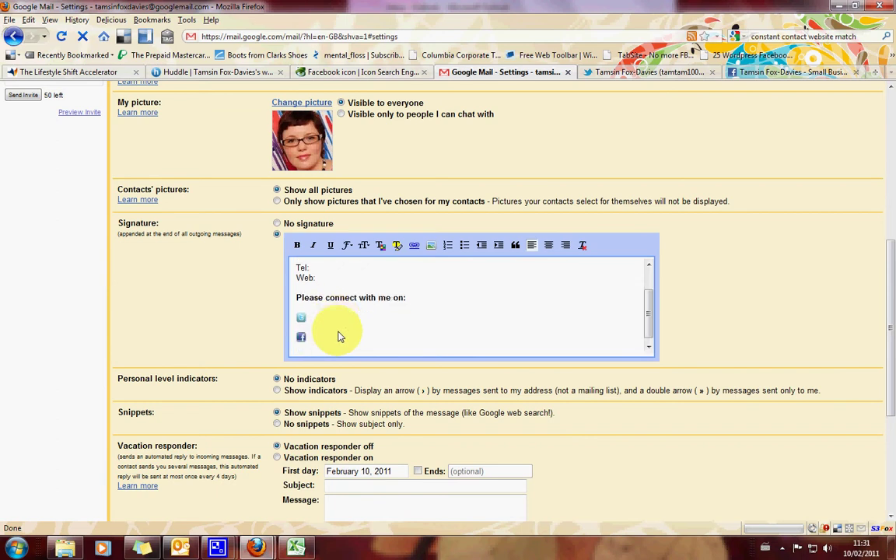
key(Return)
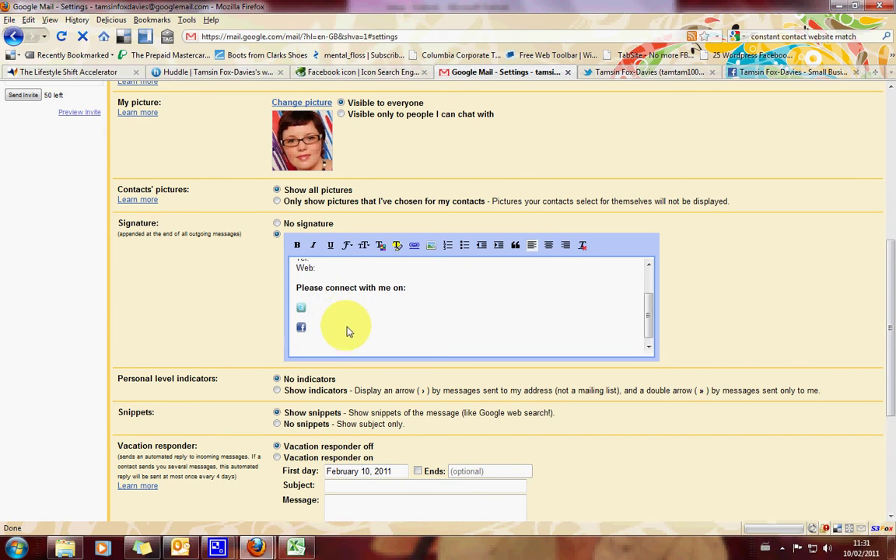
In IconFinder's Aquaticus set, open the LinkedIn icon at 16x16 size
click(332, 73)
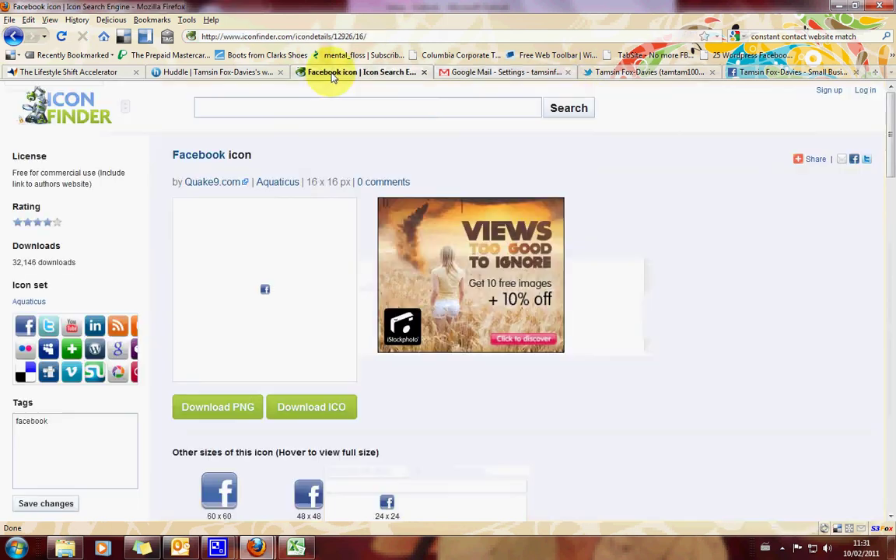
click(64, 359)
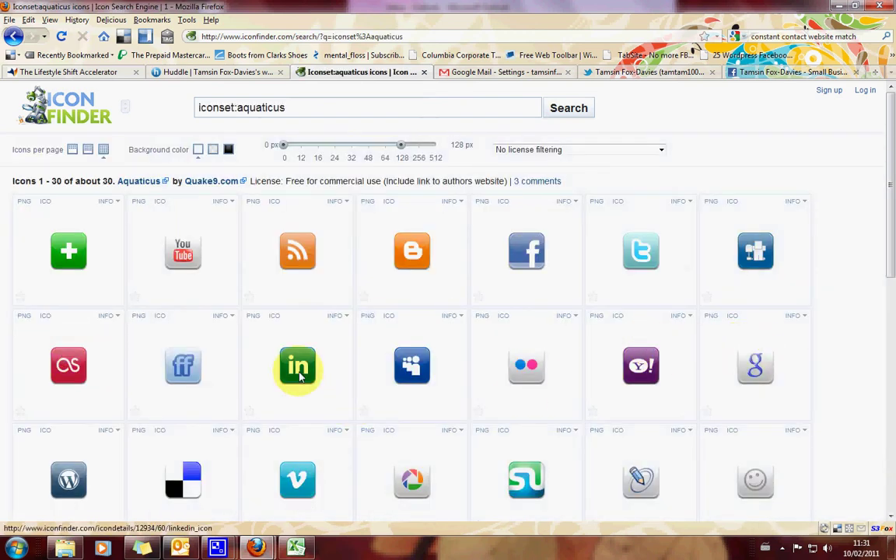
click(299, 372)
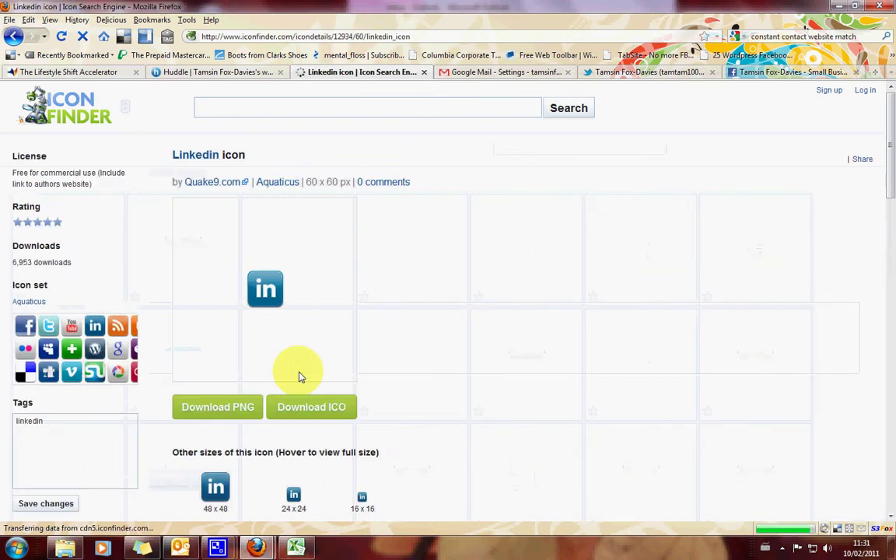
click(361, 501)
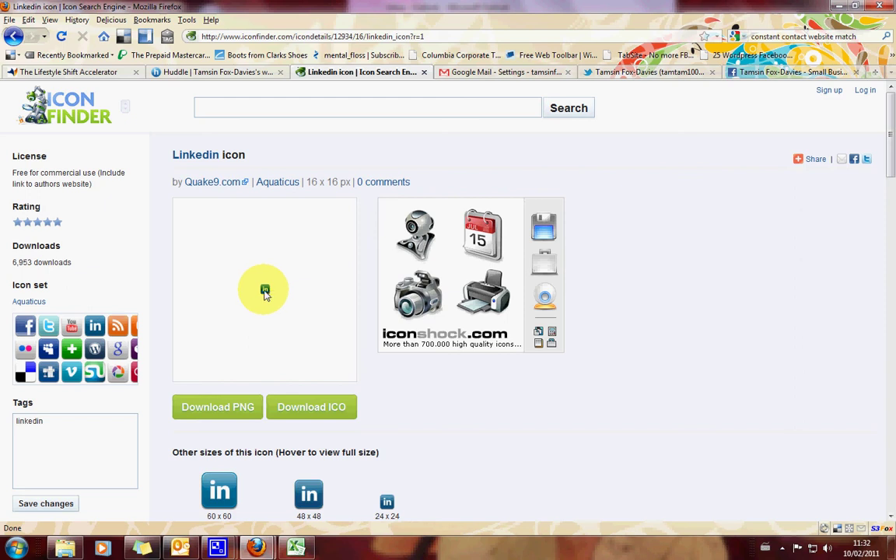
Copy the 16x16 LinkedIn icon's image Location URL from View Image Info, then close Page Info
right_click(266, 294)
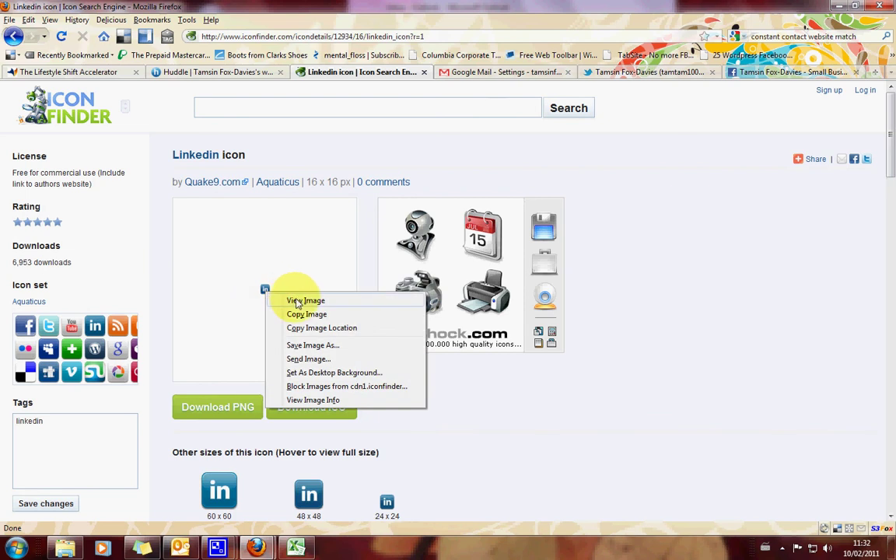
click(287, 404)
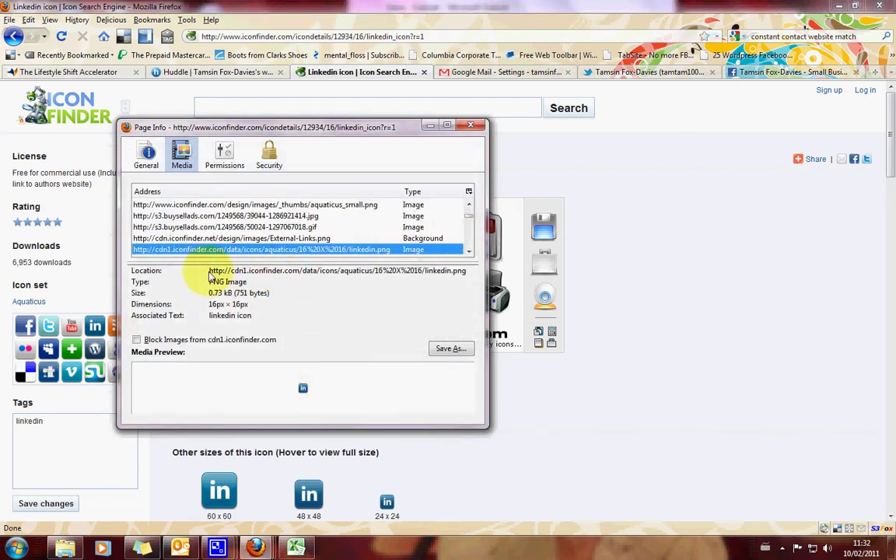
drag(210, 273, 460, 283)
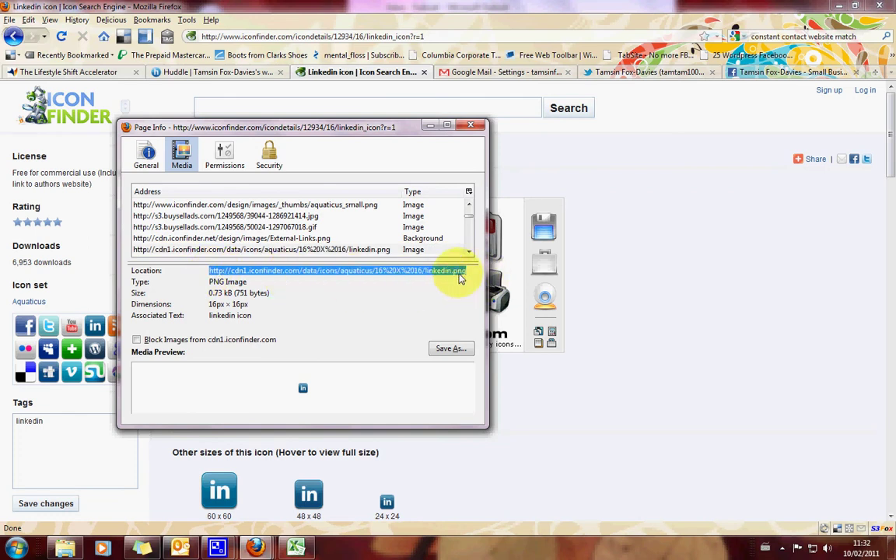
right_click(460, 278)
click(487, 315)
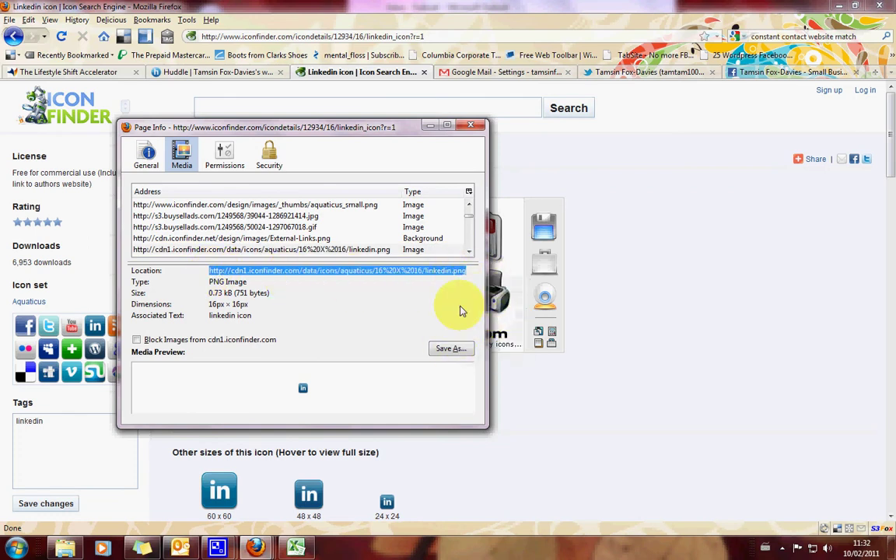
click(478, 129)
Insert the copied 16x16 LinkedIn icon URL as an image below the Facebook icon
click(498, 72)
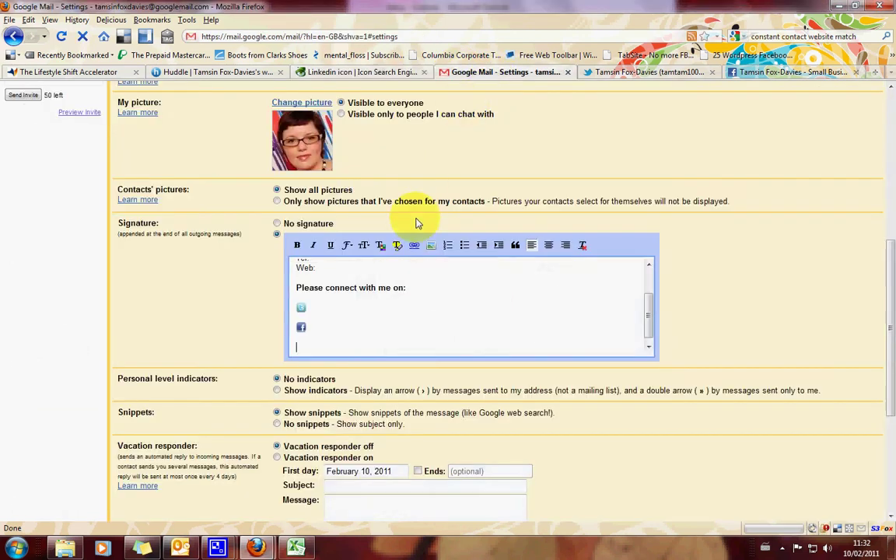
click(311, 343)
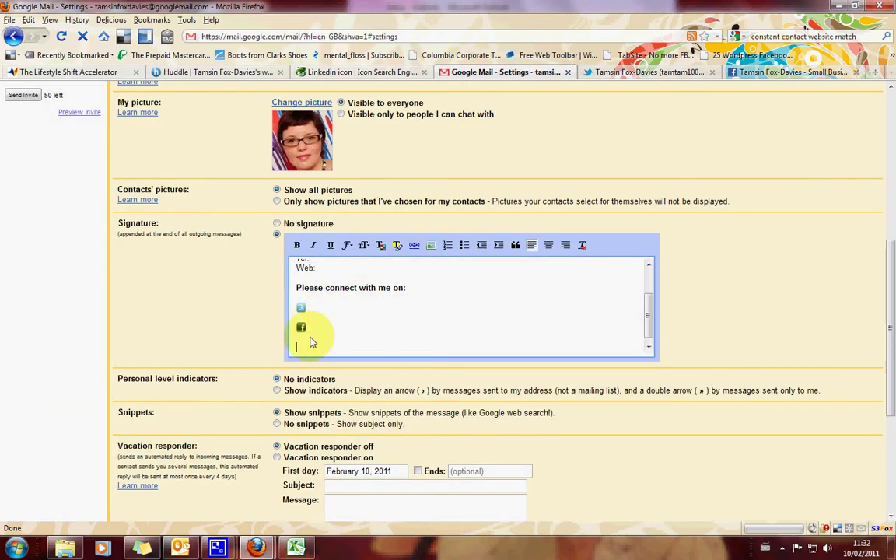
click(431, 245)
right_click(428, 299)
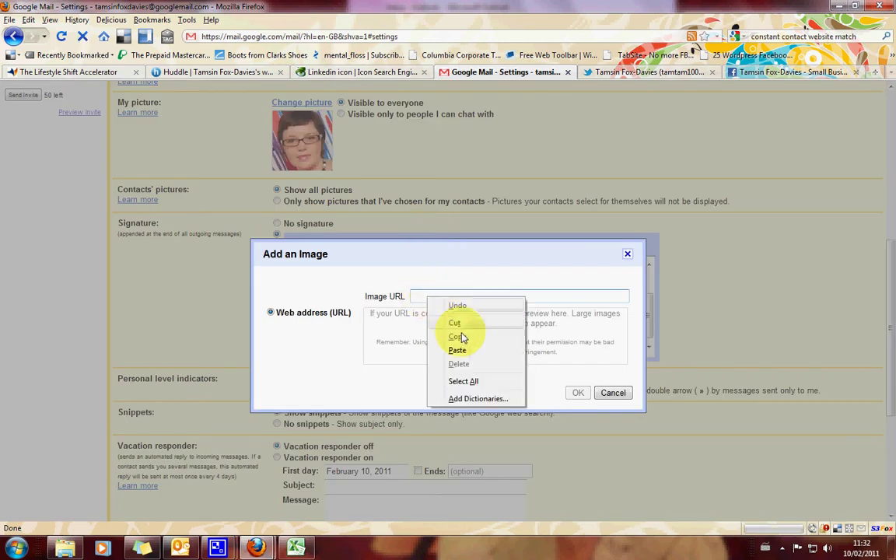
click(456, 352)
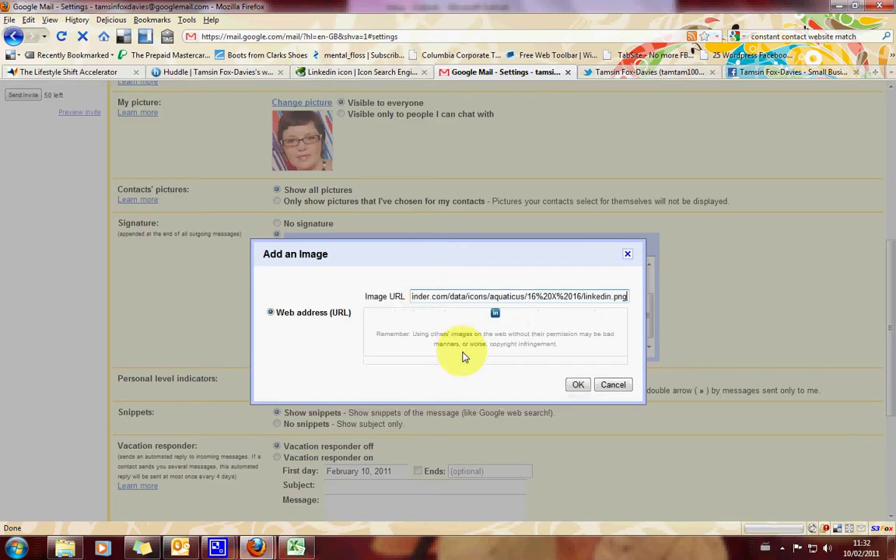
click(579, 384)
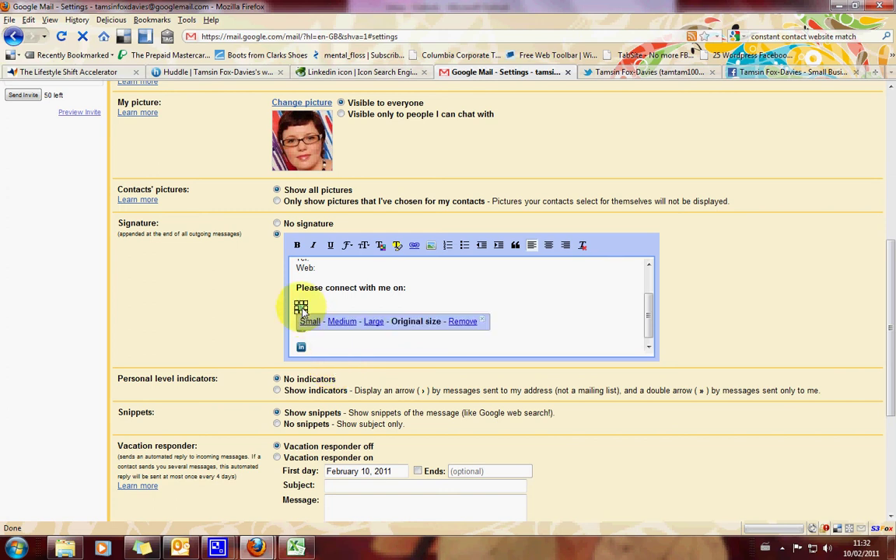
click(340, 316)
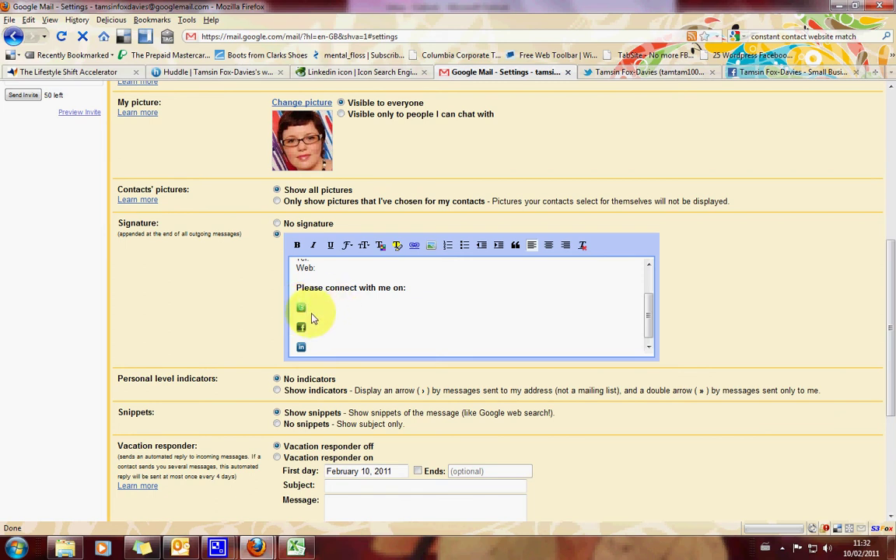
click(301, 308)
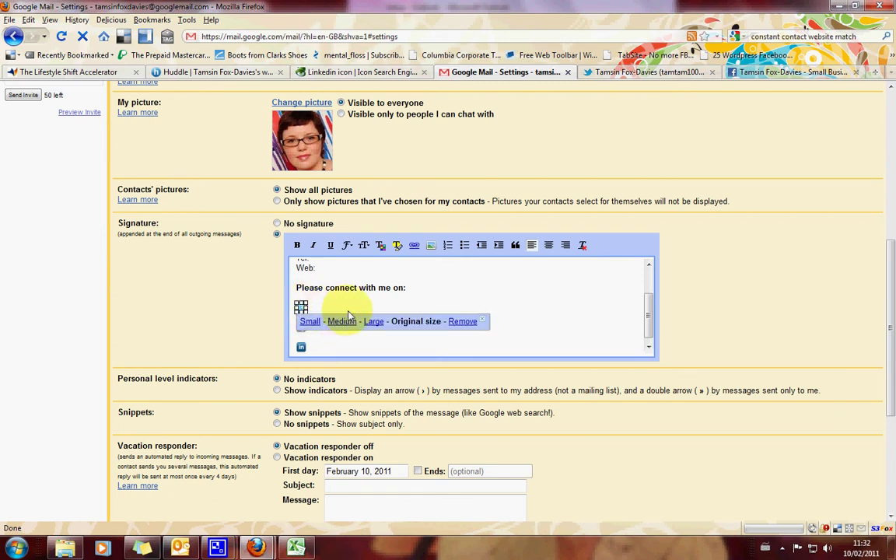
click(415, 246)
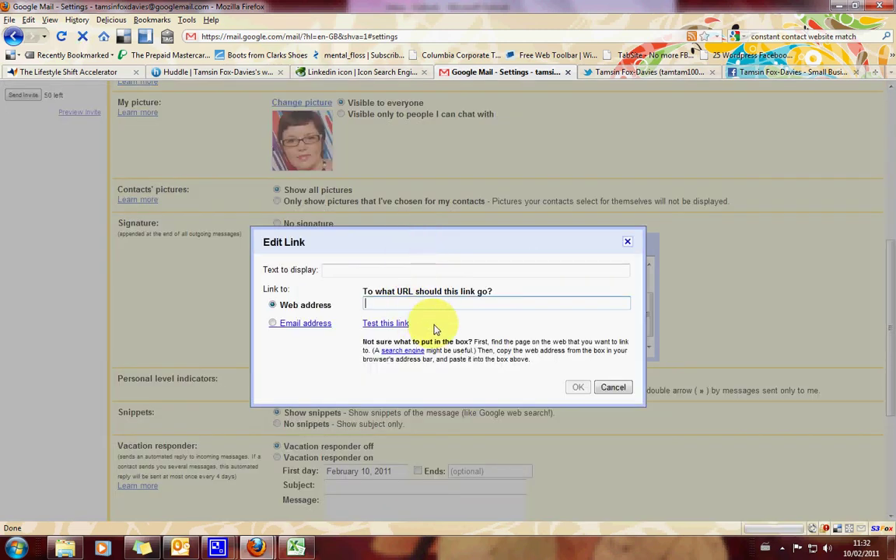
text(www.twit)
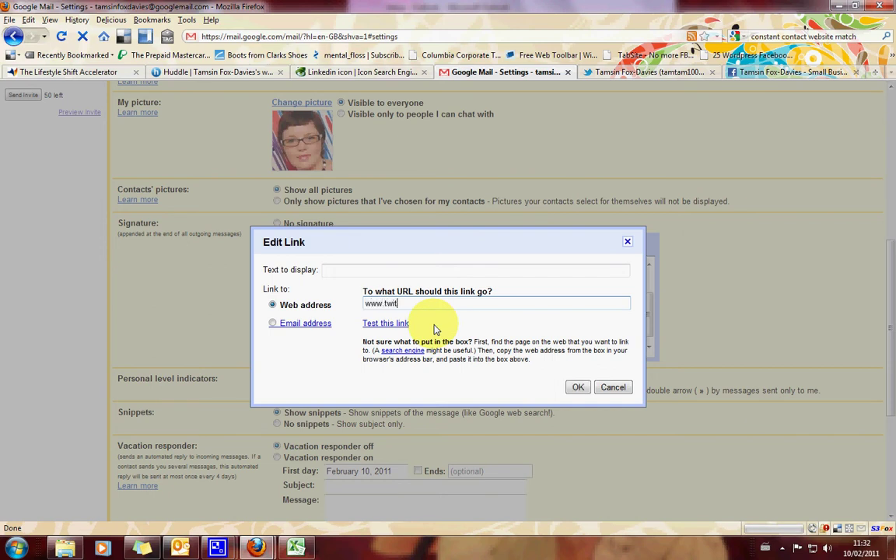
text(ter.com/tamtam10000)
click(579, 387)
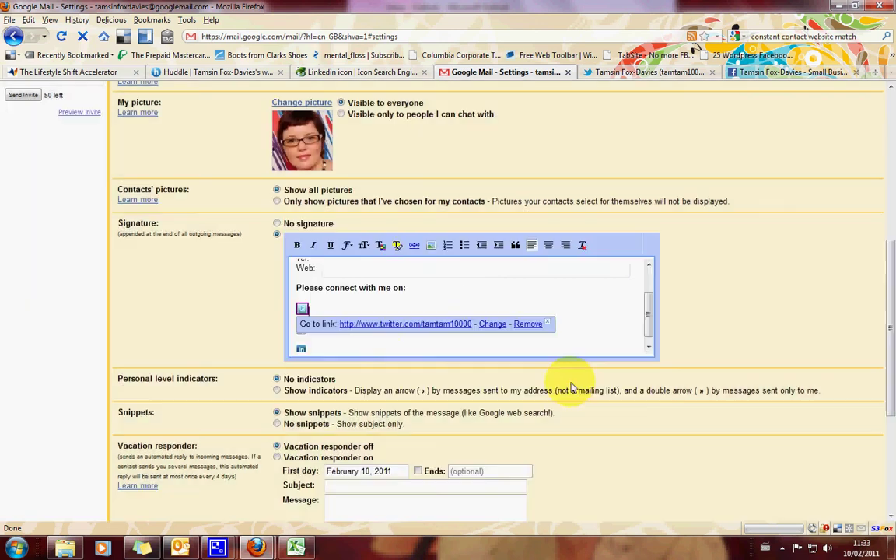
click(547, 322)
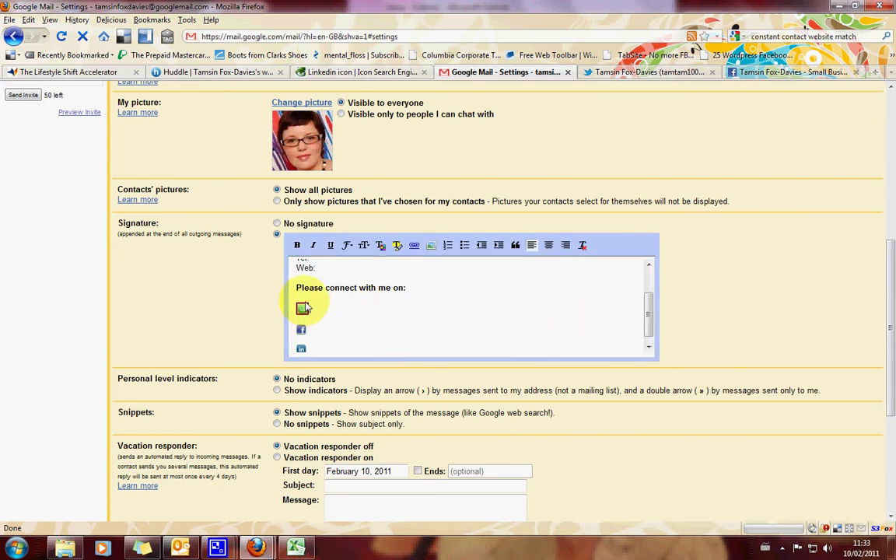
click(303, 310)
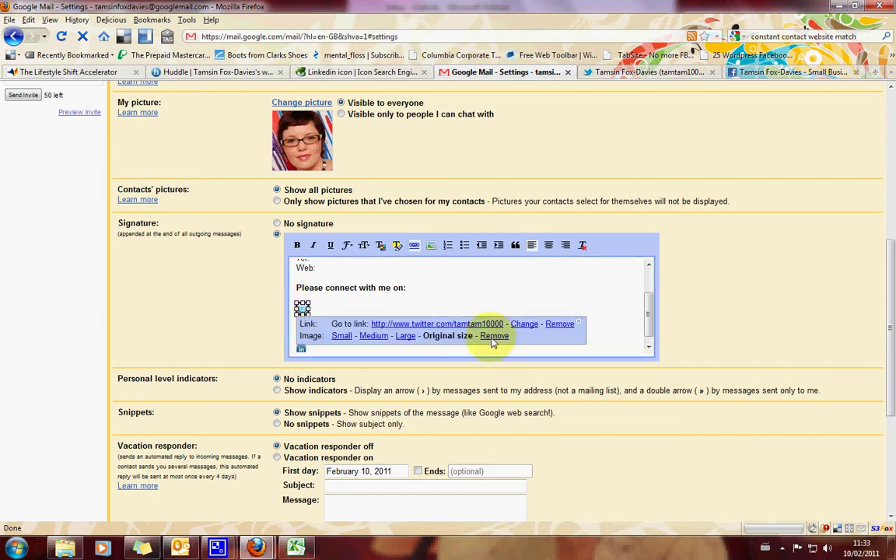
click(560, 324)
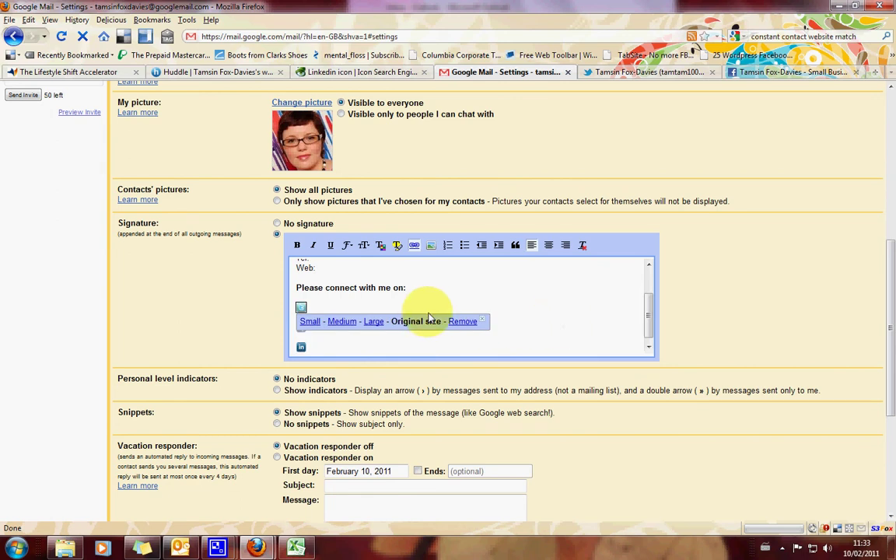
click(436, 312)
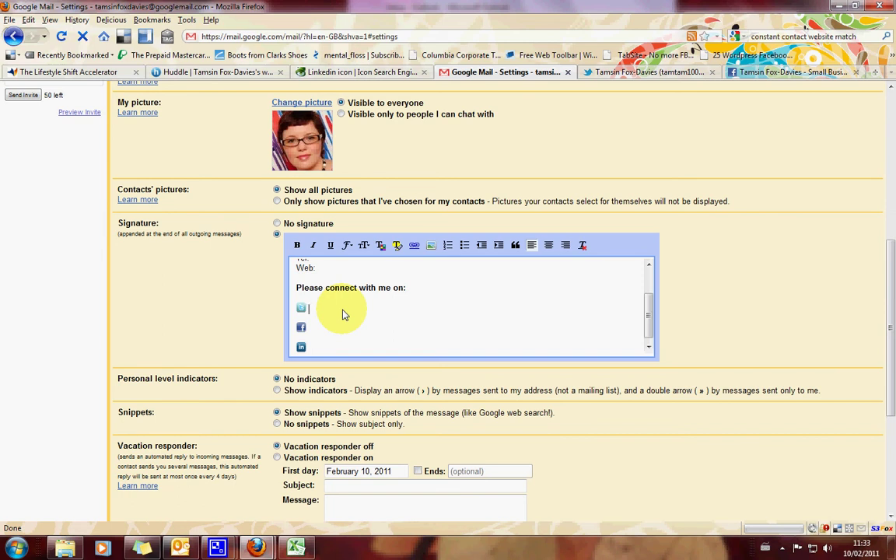
text(@tamtam10000)
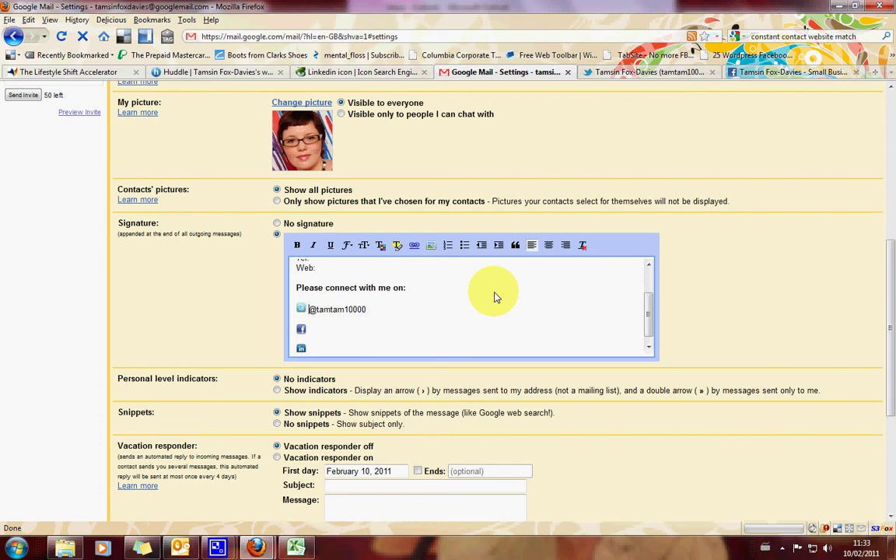
text(www.twi)
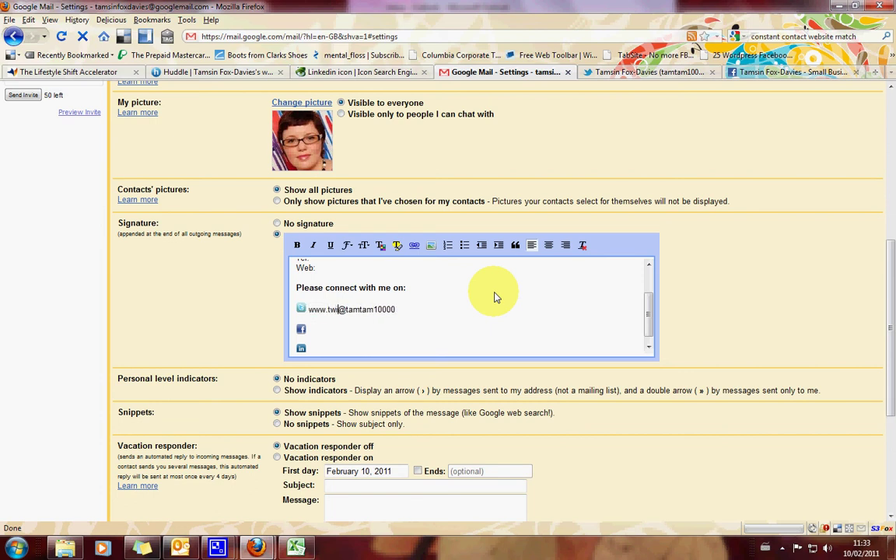
text(tter.com/)
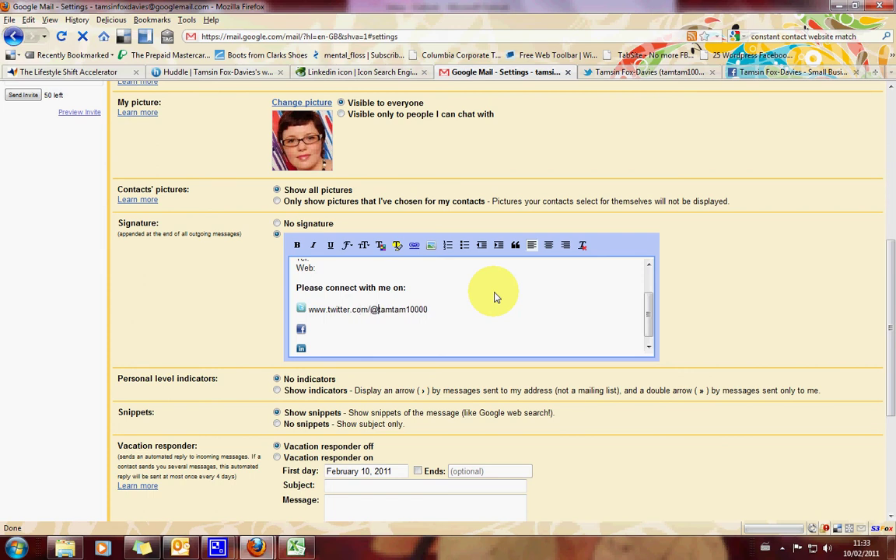
key(BackSpace)
key(BackSpace)
key(BackSpace)
key(BackSpace)
key(BackSpace)
key(BackSpace)
key(BackSpace)
key(BackSpace)
key(BackSpace)
key(BackSpace)
key(BackSpace)
key(BackSpace)
key(BackSpace)
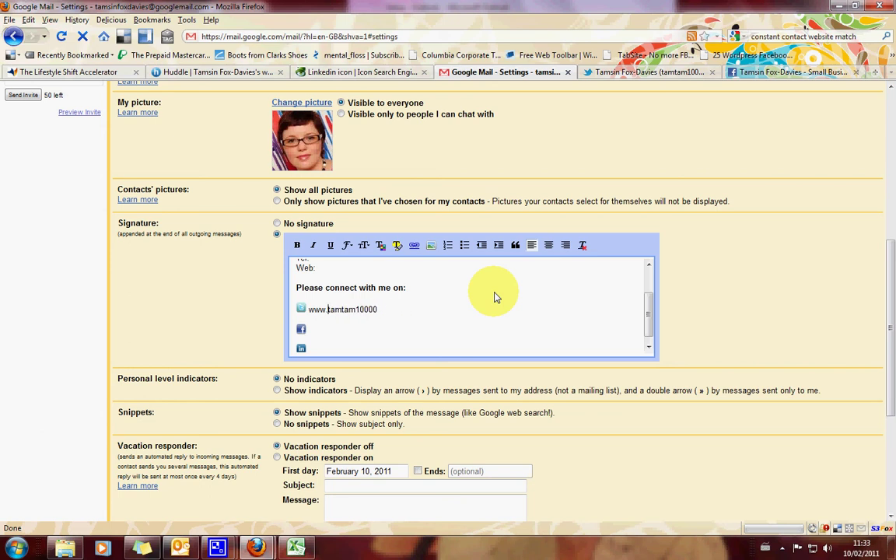
key(BackSpace)
key(BackSpace)
key(BackSpace)
key(BackSpace)
text(@)
drag(367, 310, 314, 315)
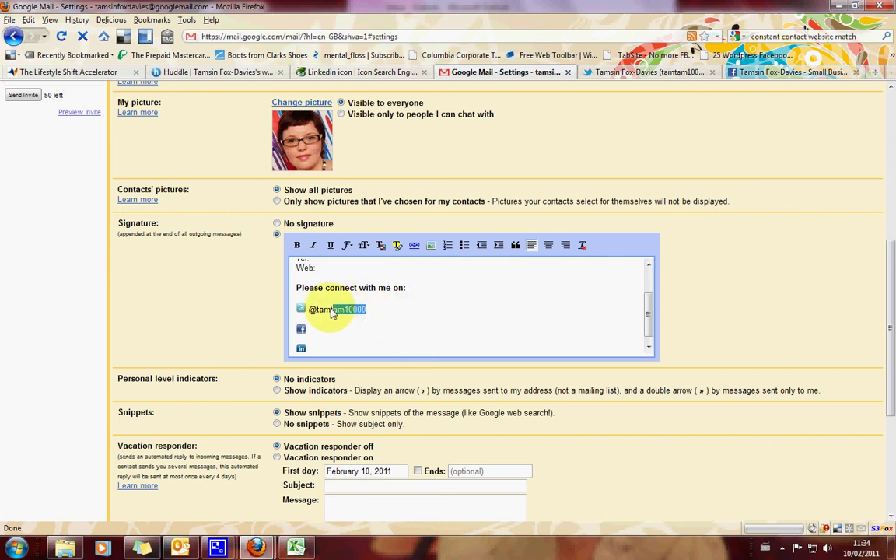
click(414, 246)
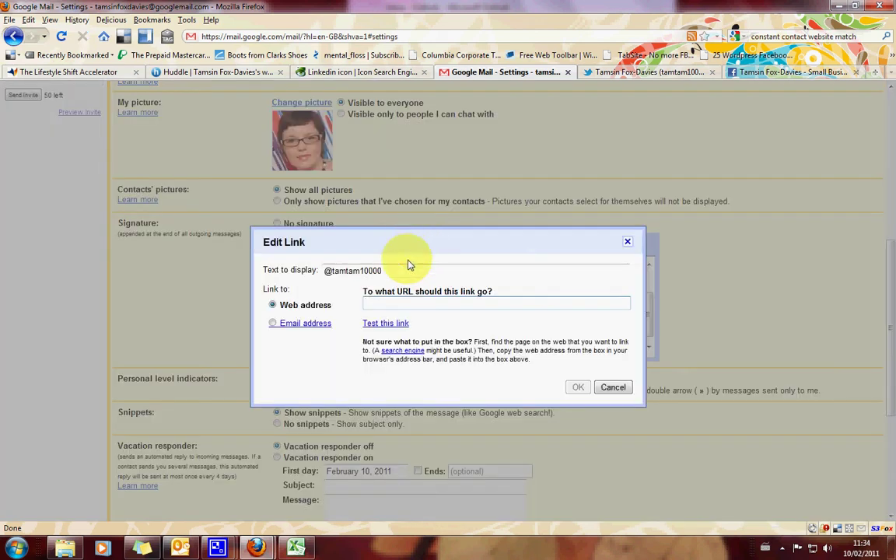
text(www.twitter.com/tamtam10000)
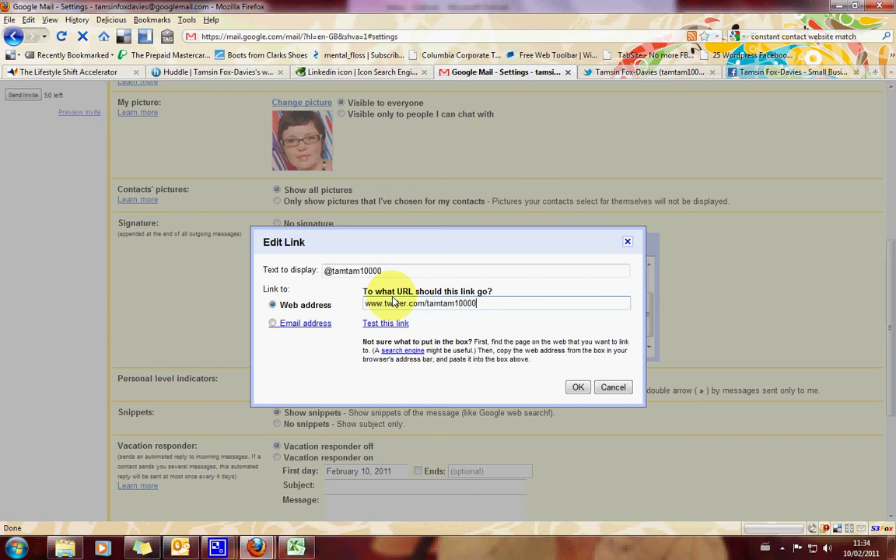
click(578, 387)
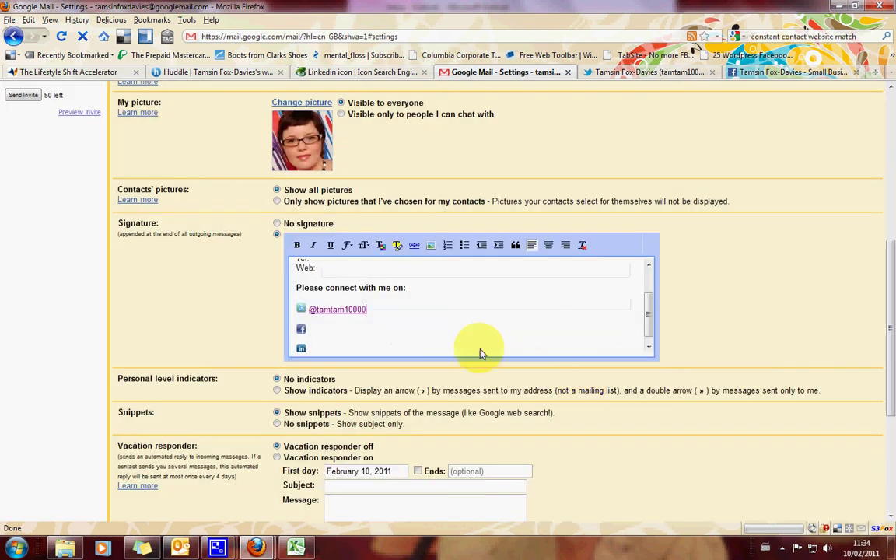
click(336, 332)
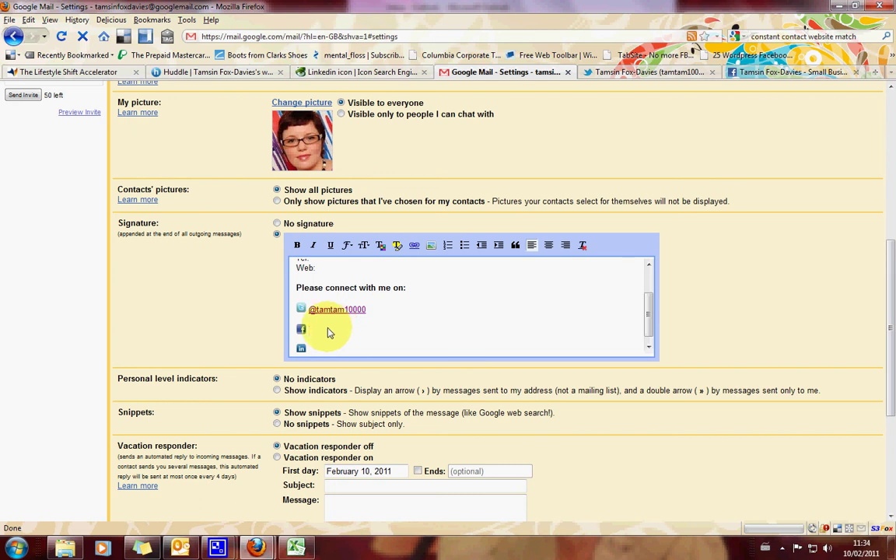
Type 'smallbizmarketingmentor' beside the Facebook icon and copy the Facebook page's address
text(smallbizmarketingmentor)
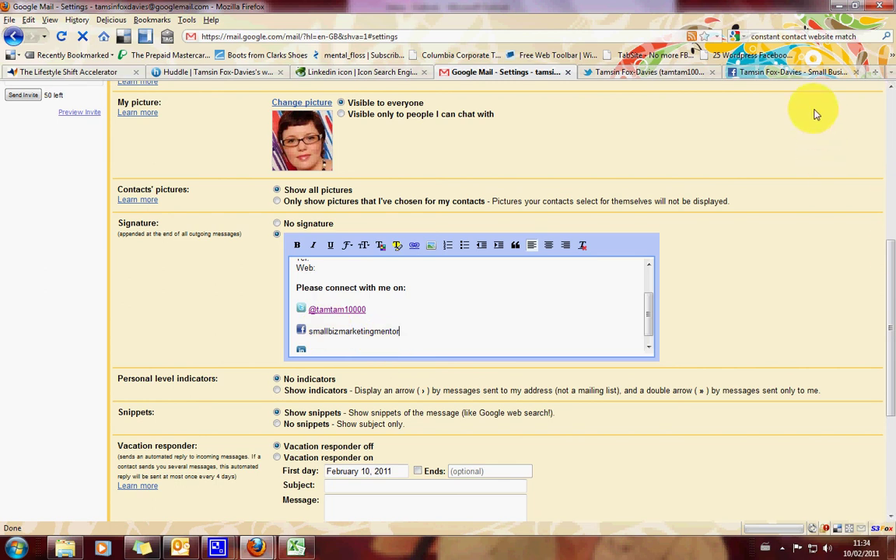
click(766, 72)
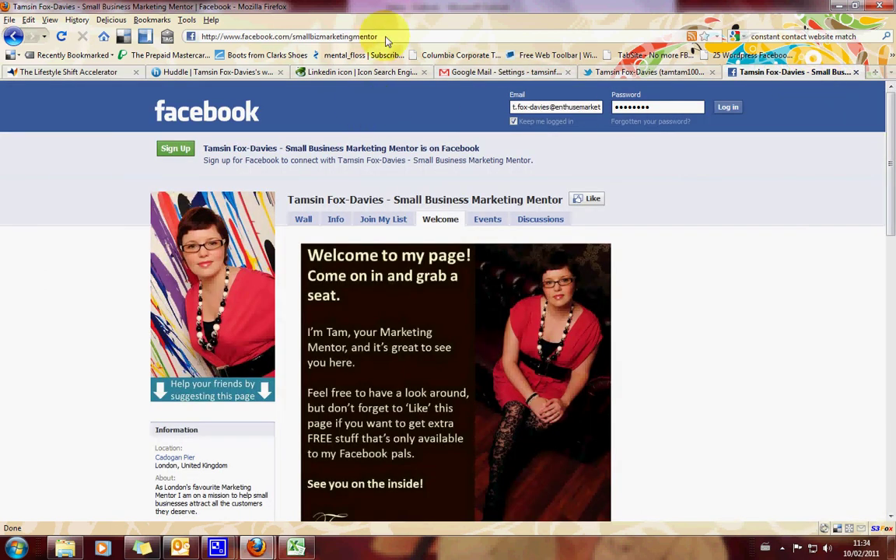
click(220, 37)
right_click(221, 38)
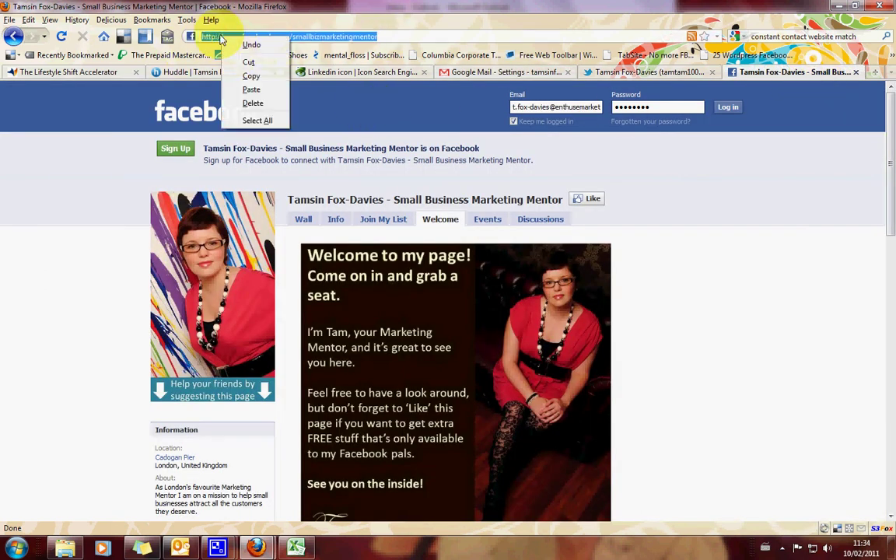
click(248, 73)
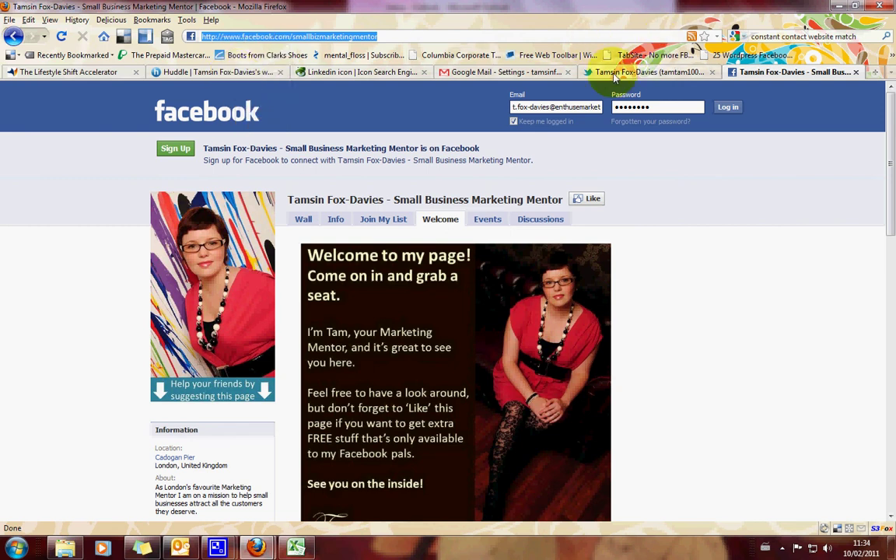
Link the 'smallbizmarketingmentor' text in the signature to the copied Facebook page address
click(540, 73)
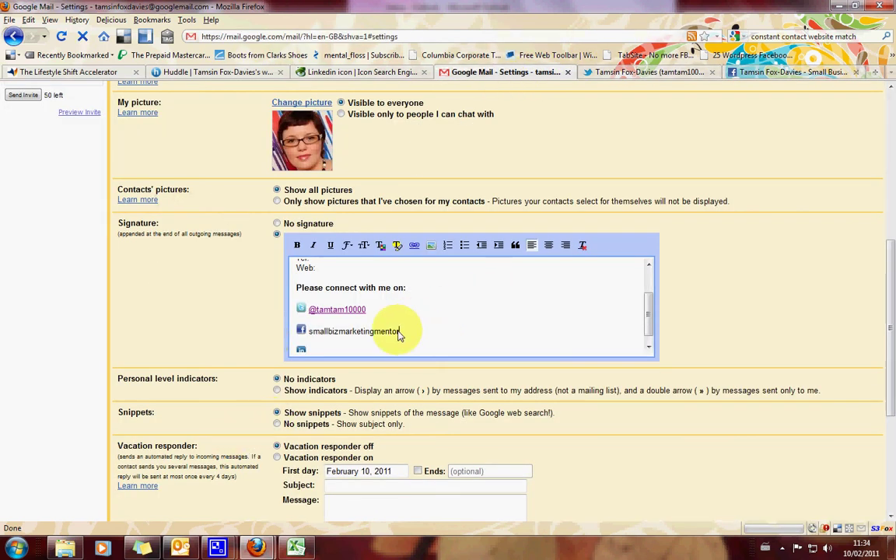
drag(400, 335, 309, 331)
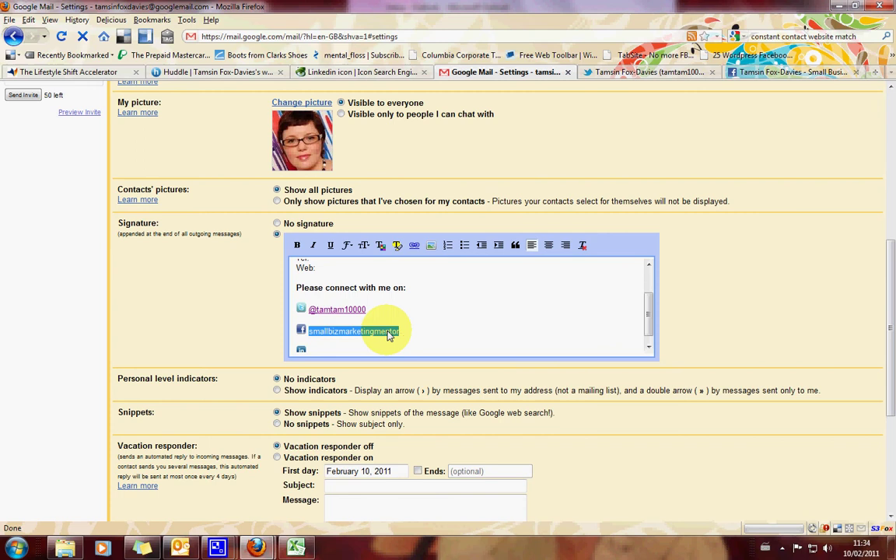
click(414, 246)
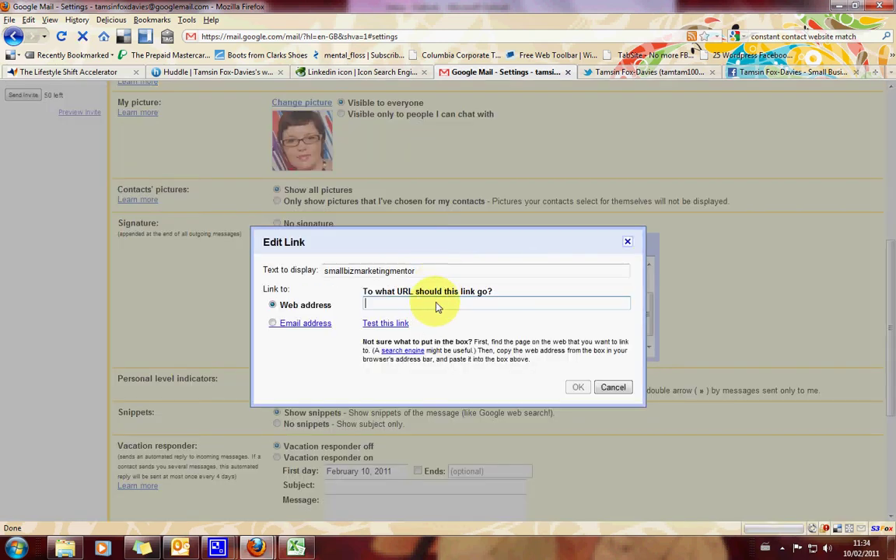
right_click(436, 305)
click(453, 358)
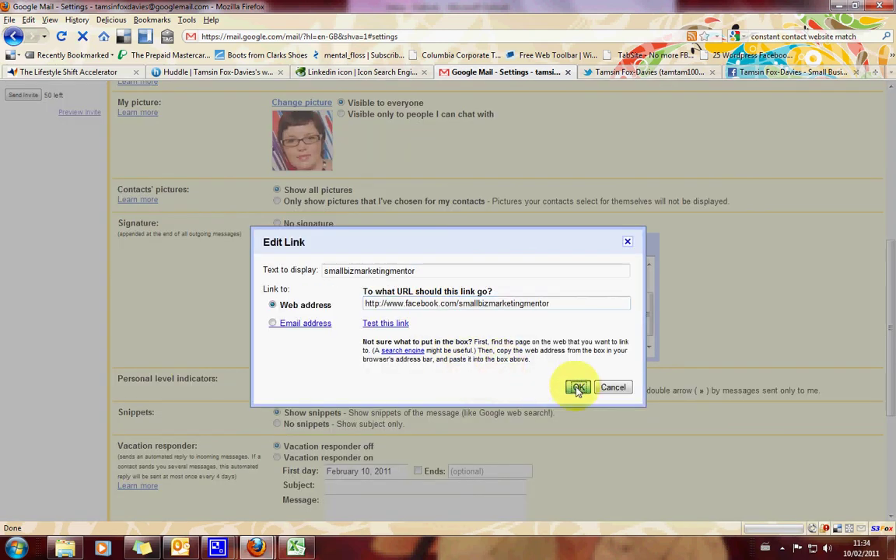
click(577, 387)
scroll(494, 342, down, 3)
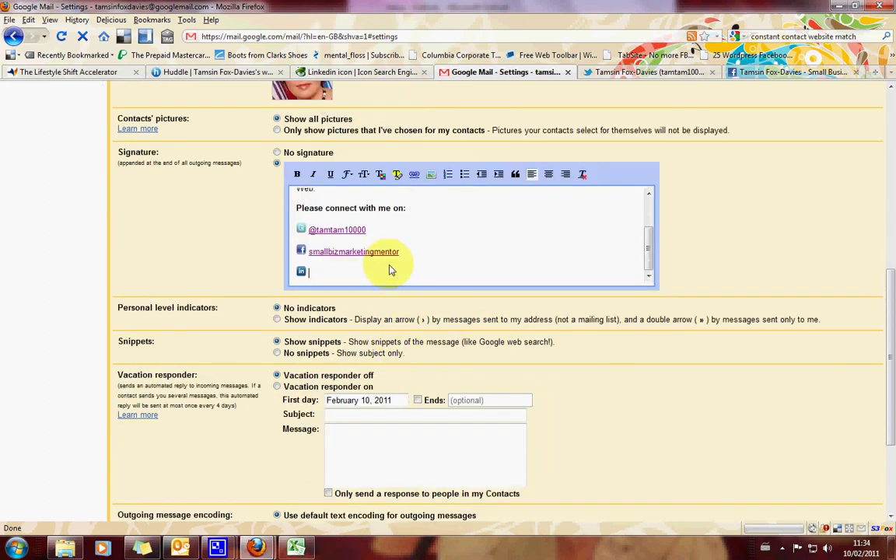
click(767, 72)
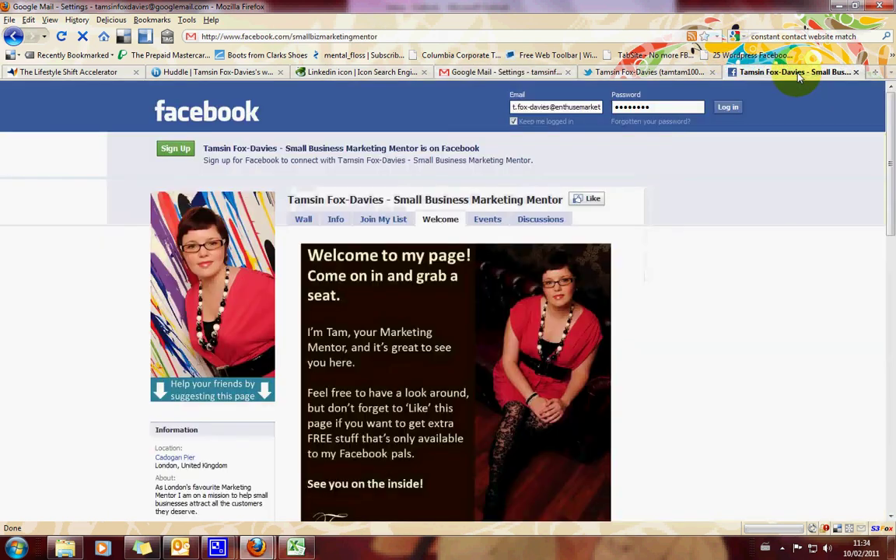
click(623, 38)
text(www.link)
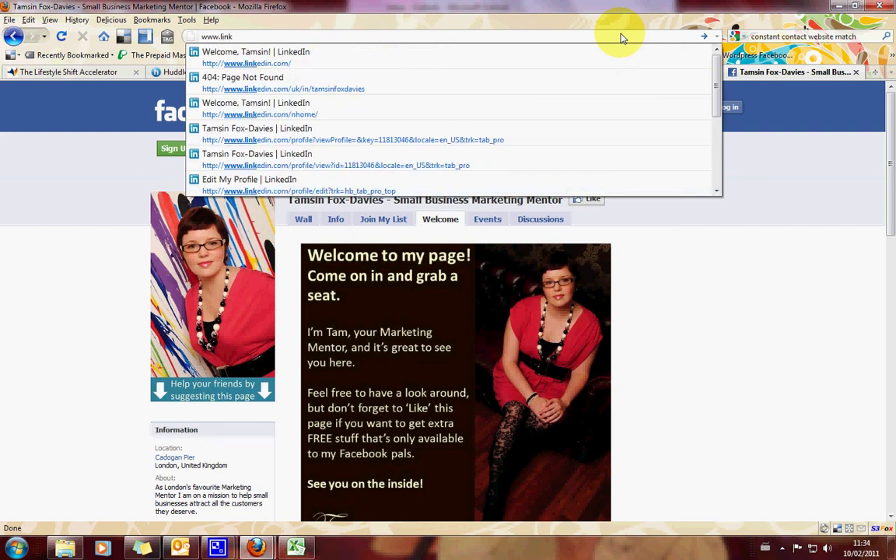
key(Down)
key(Down)
key(Up)
key(Return)
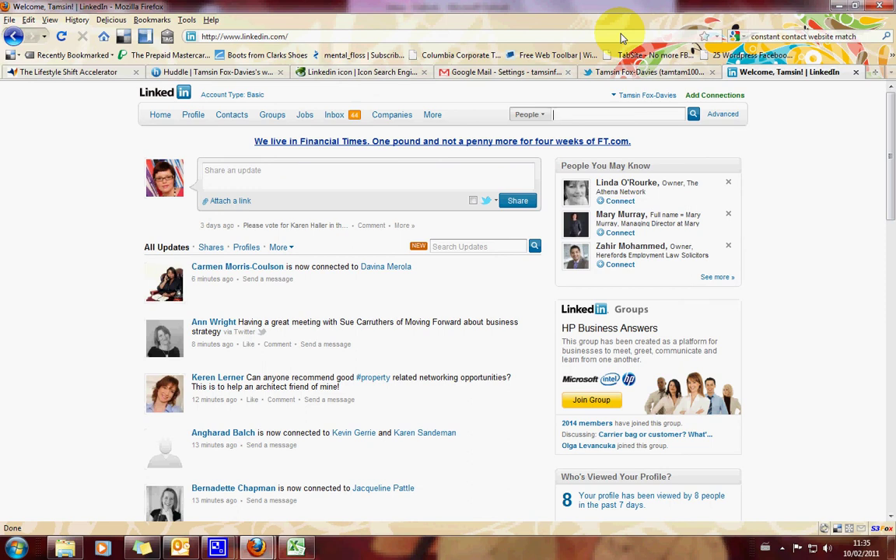
Copy the Public Profile URL from your LinkedIn profile and return to Gmail settings
mouse_move(192, 115)
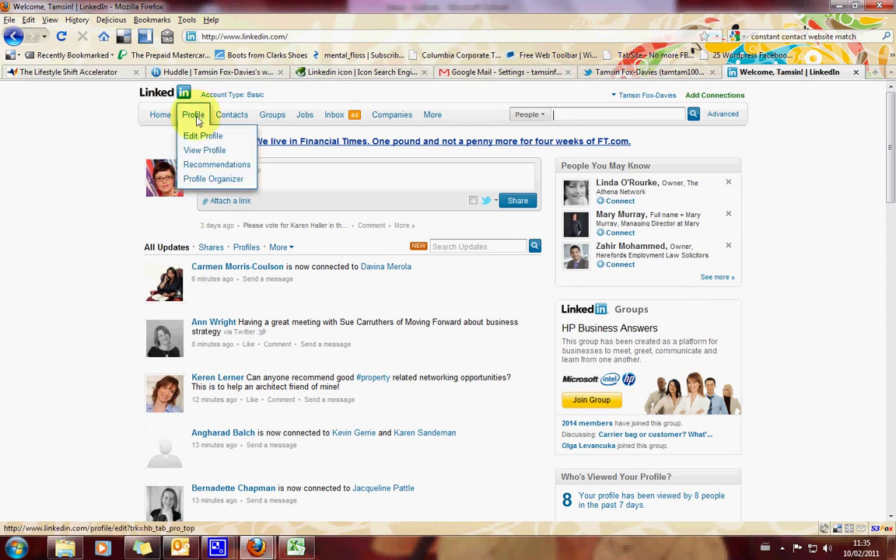
click(185, 152)
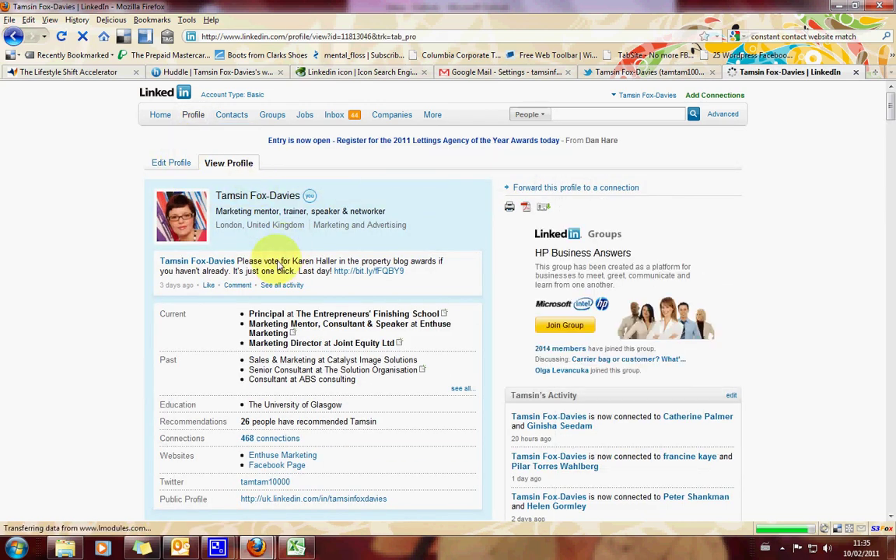
scroll(288, 239, down, 2)
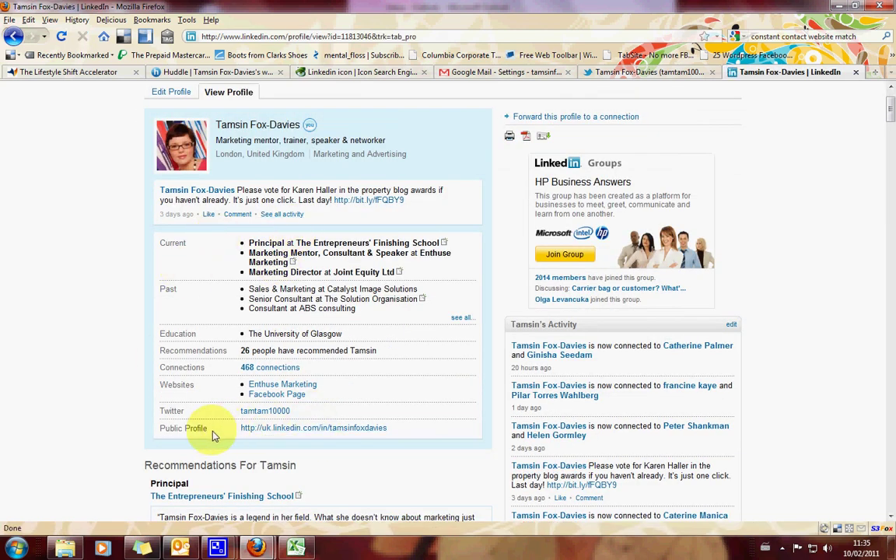
drag(406, 430, 244, 434)
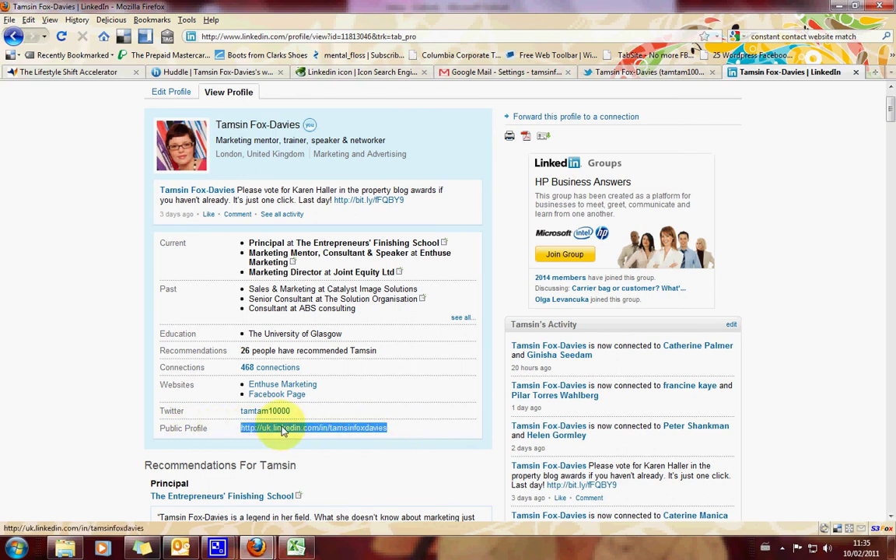
right_click(283, 426)
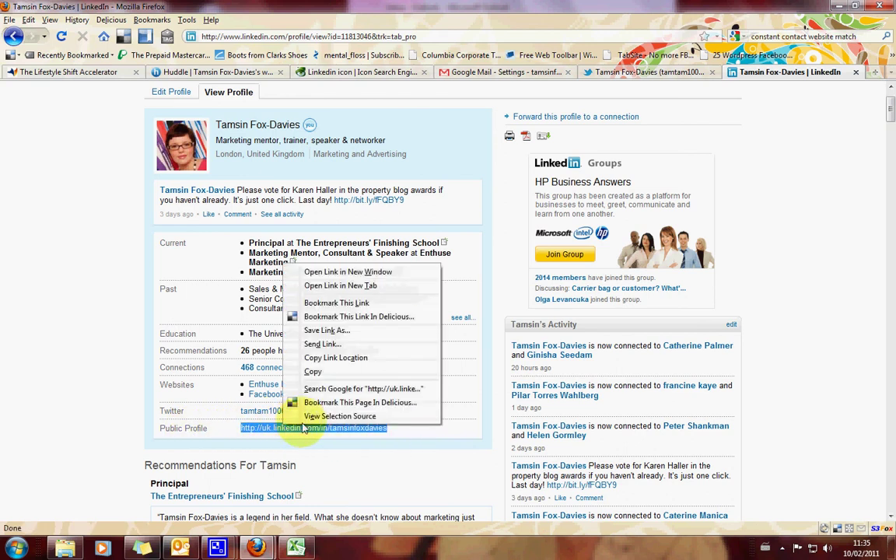
click(314, 371)
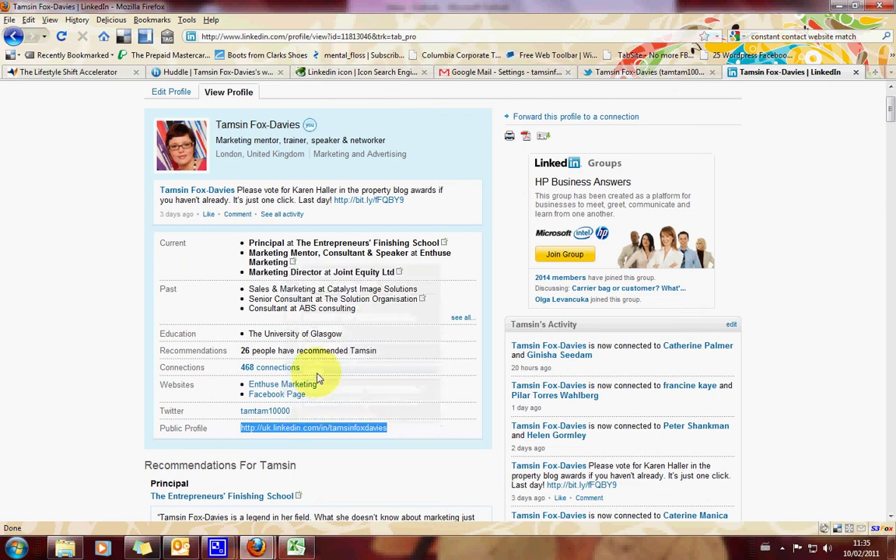
click(498, 72)
Type the LinkedIn username after the icon and link it to the pasted public profile URL
click(438, 259)
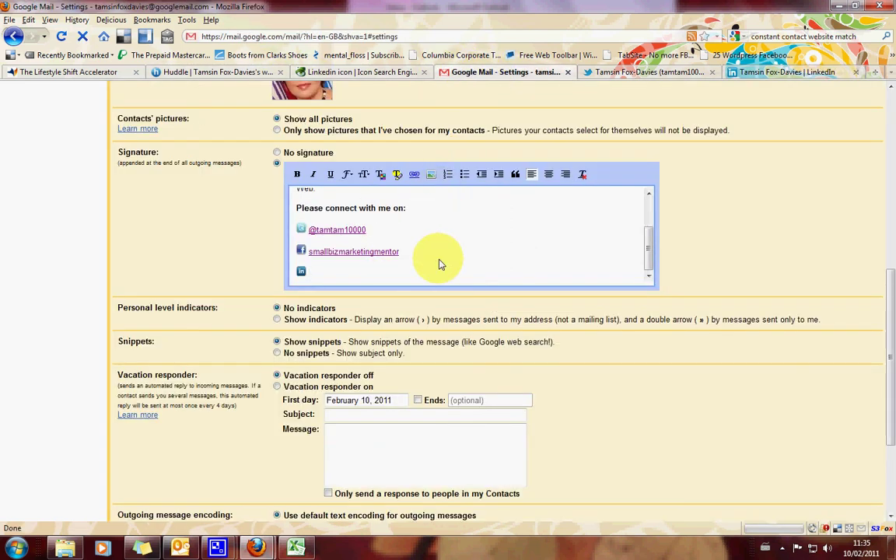
text(tamsinfoxdavies)
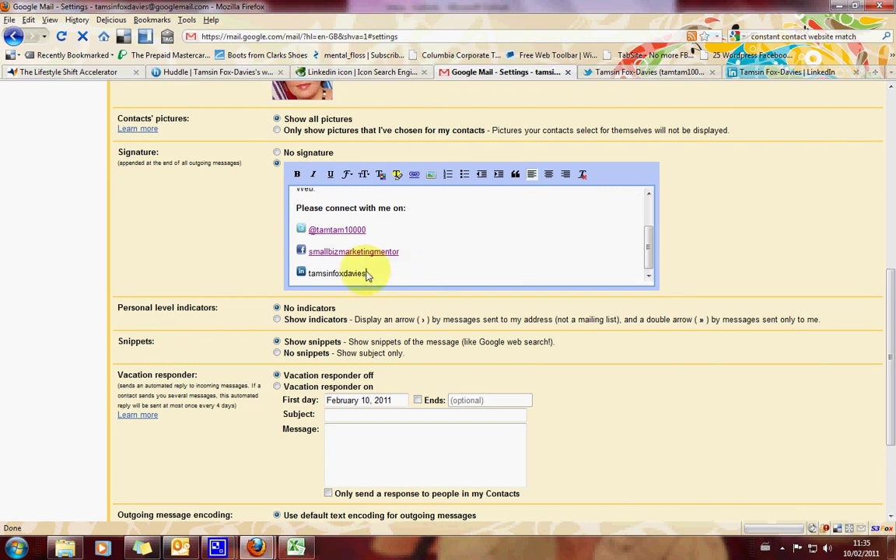
drag(366, 273, 311, 274)
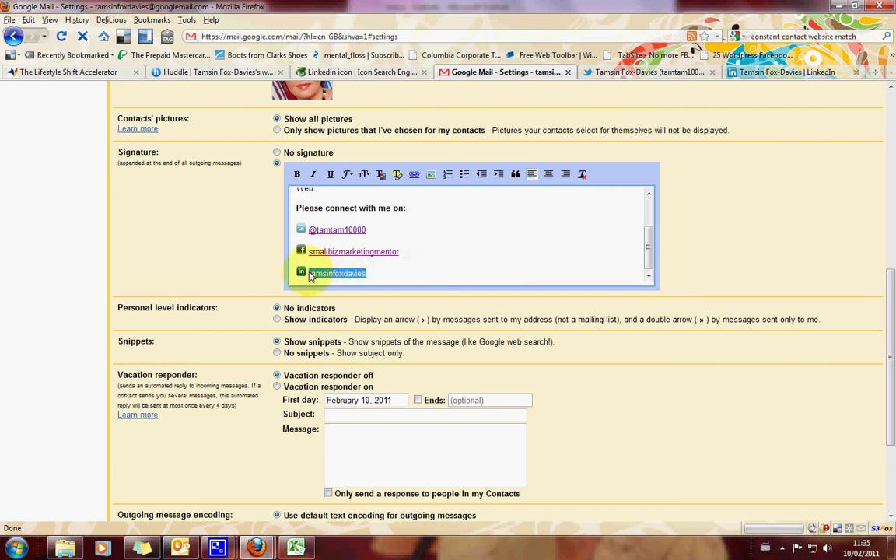
click(414, 179)
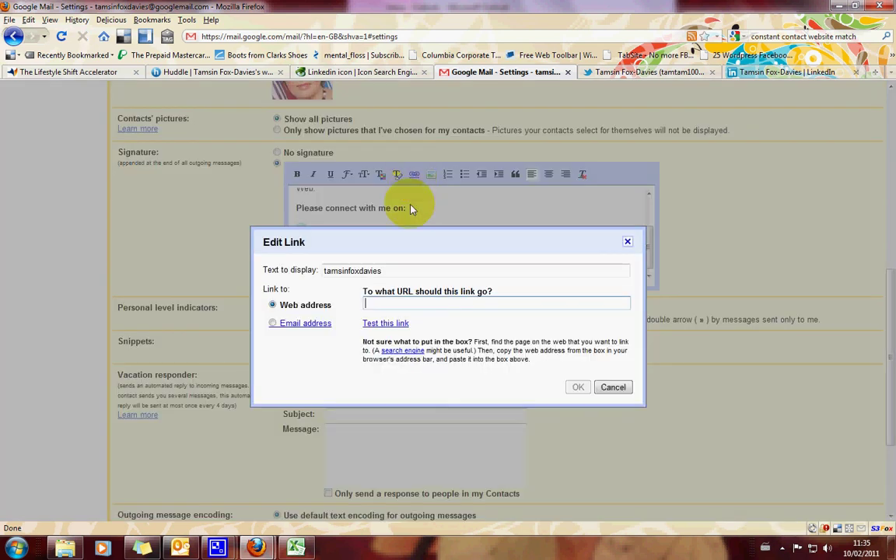
right_click(395, 306)
click(419, 358)
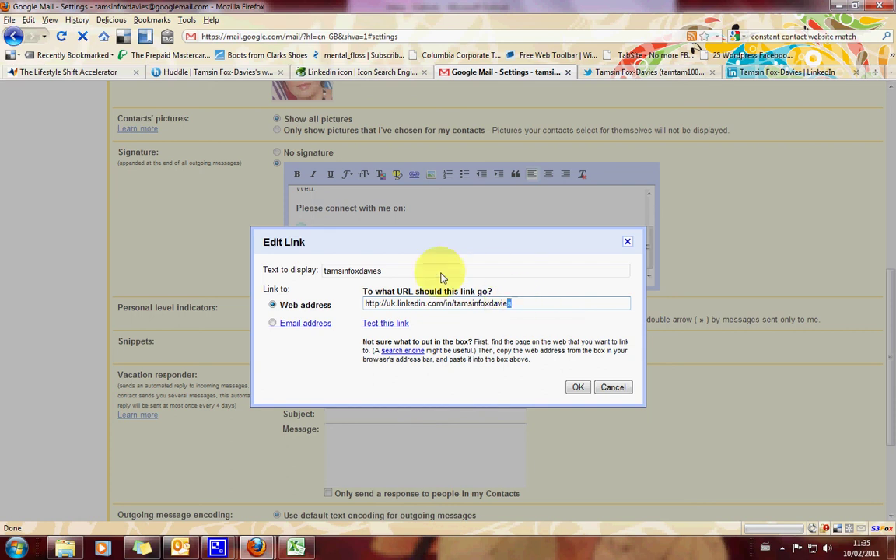
Check the link's display text and profile address, then confirm the LinkedIn link
click(393, 272)
drag(395, 273, 320, 270)
click(392, 274)
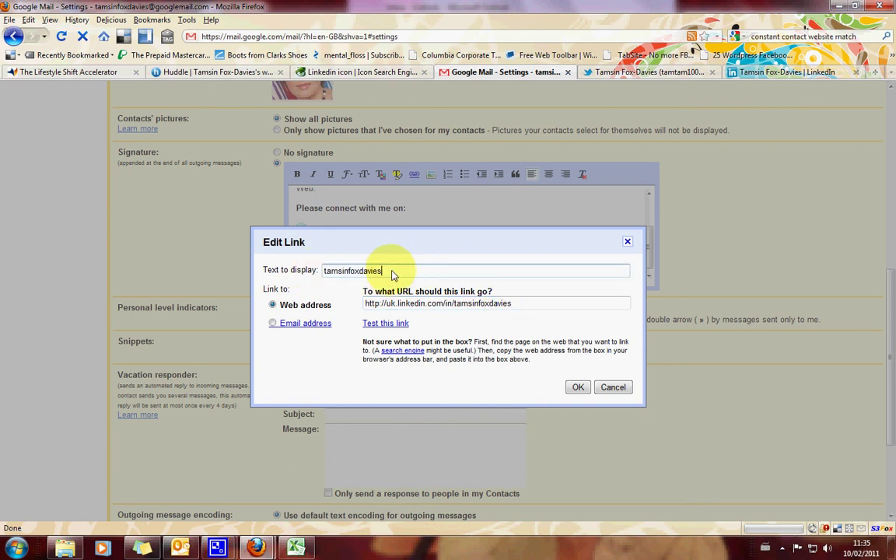
drag(513, 305, 456, 306)
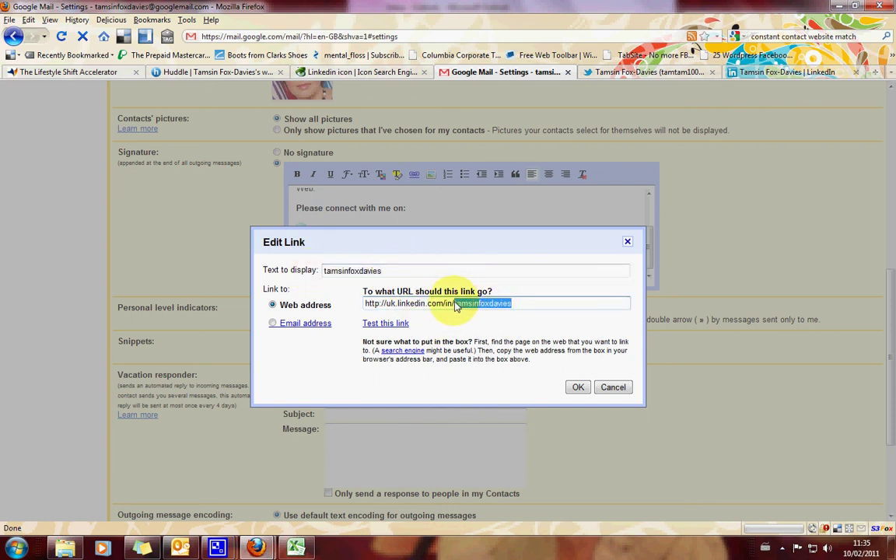
click(526, 304)
click(578, 388)
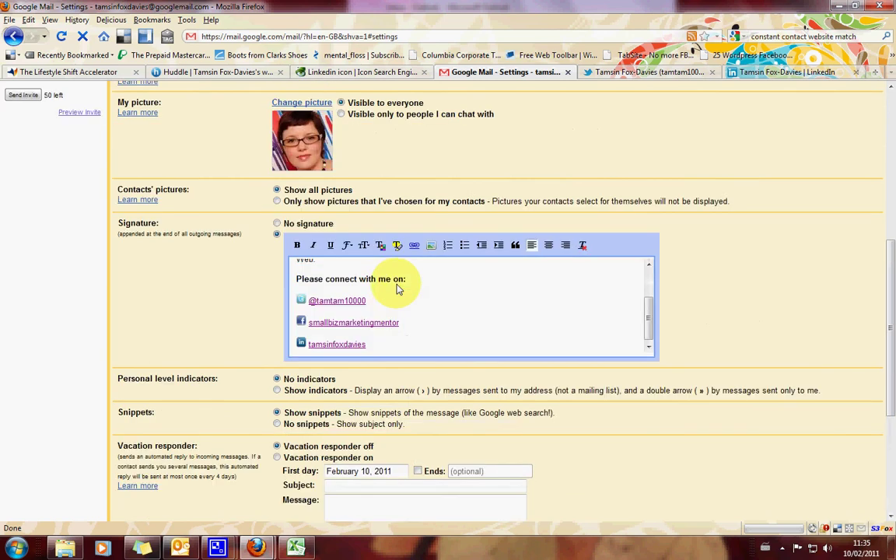
Save the signature with Save Changes at the bottom of the settings page
scroll(401, 290, up, 3)
mouse_move(647, 394)
mouse_down()
mouse_move(648, 377)
mouse_move(647, 403)
mouse_up()
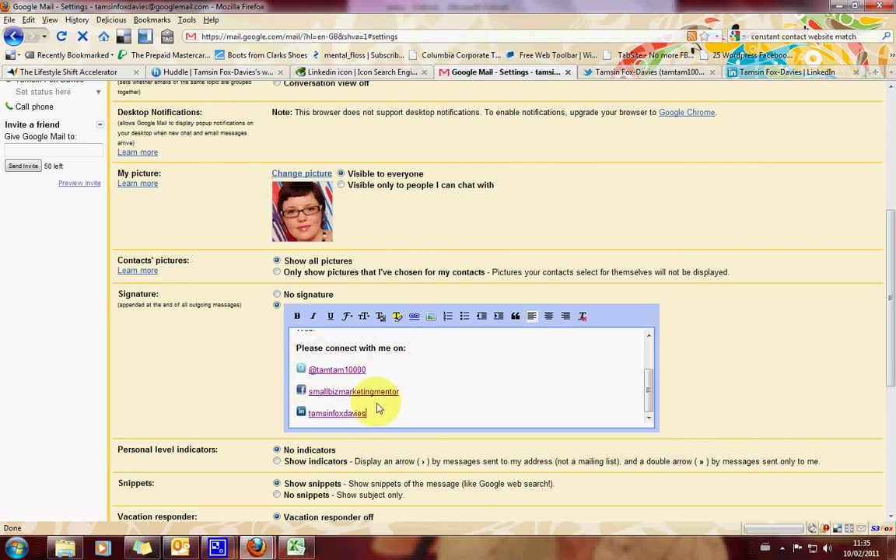
scroll(560, 357, down, 5)
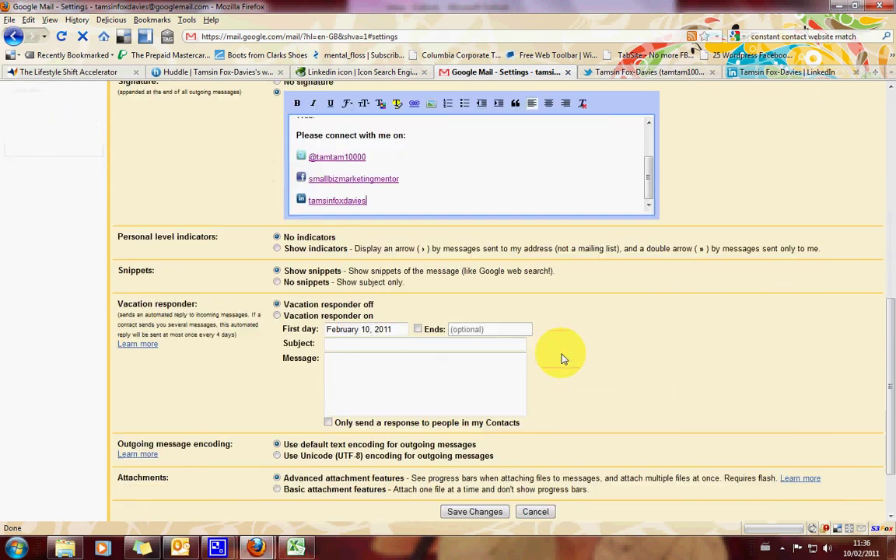
scroll(542, 249, down, 2)
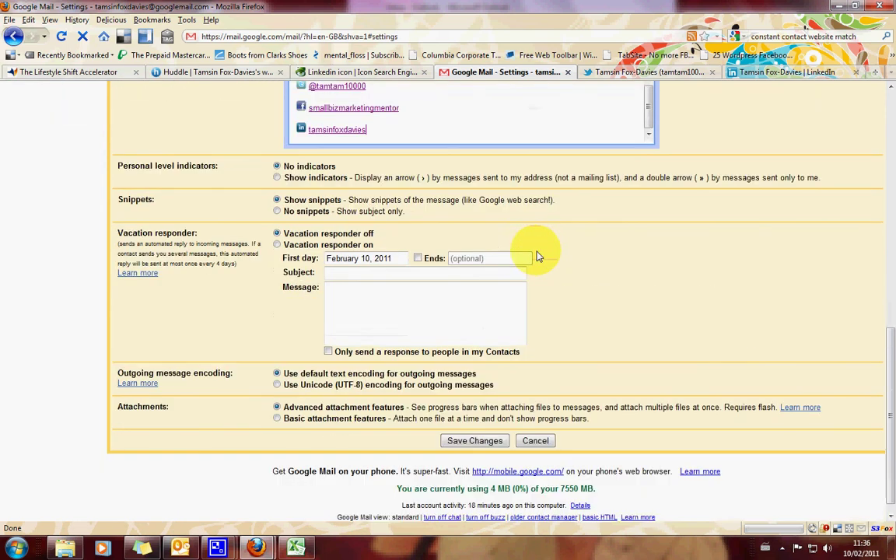
click(475, 441)
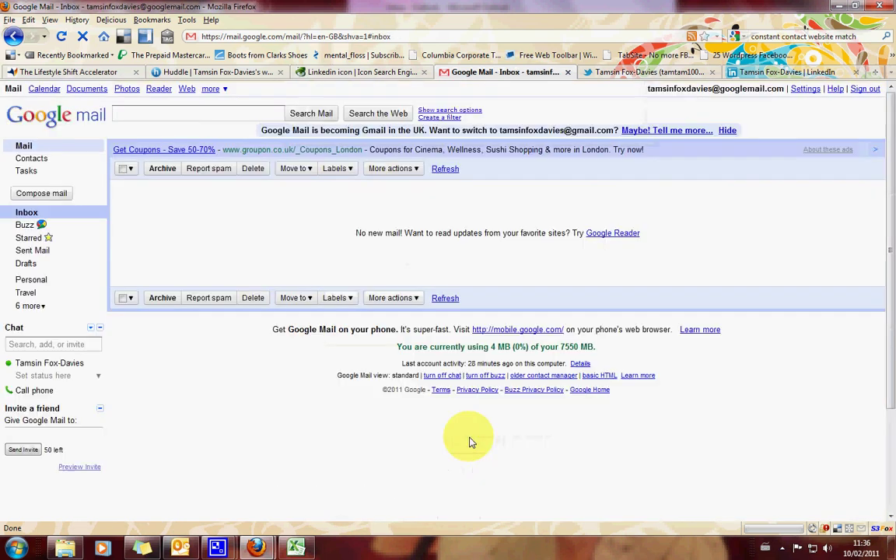
Compose a new message and check where the signature's Twitter link leads
click(43, 194)
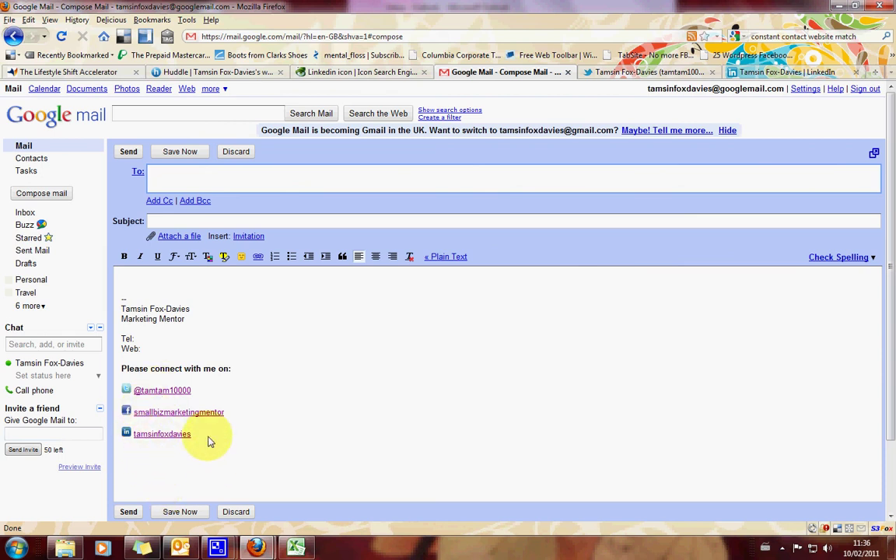
drag(191, 390, 131, 393)
click(217, 395)
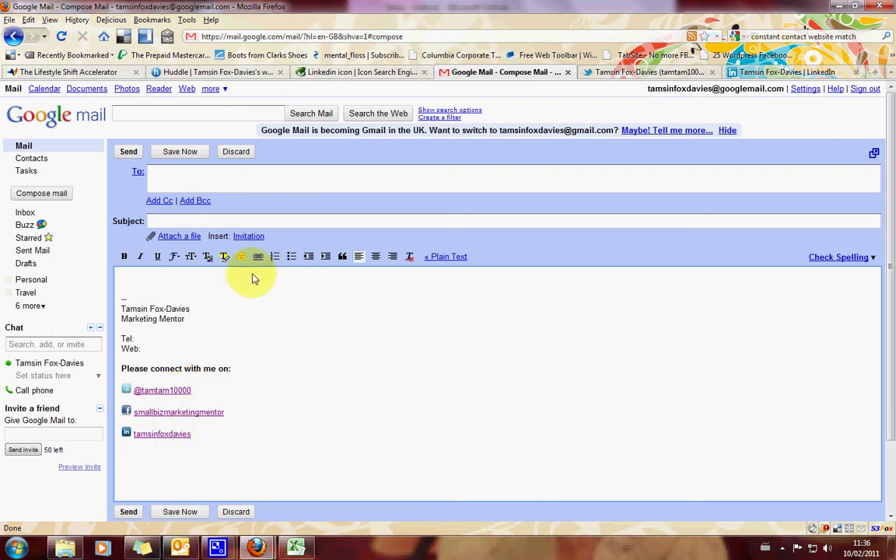
click(225, 349)
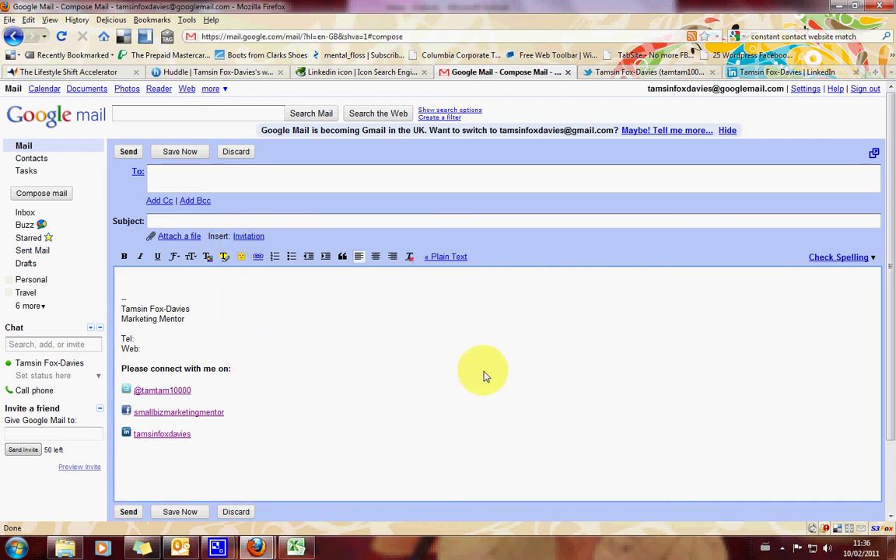